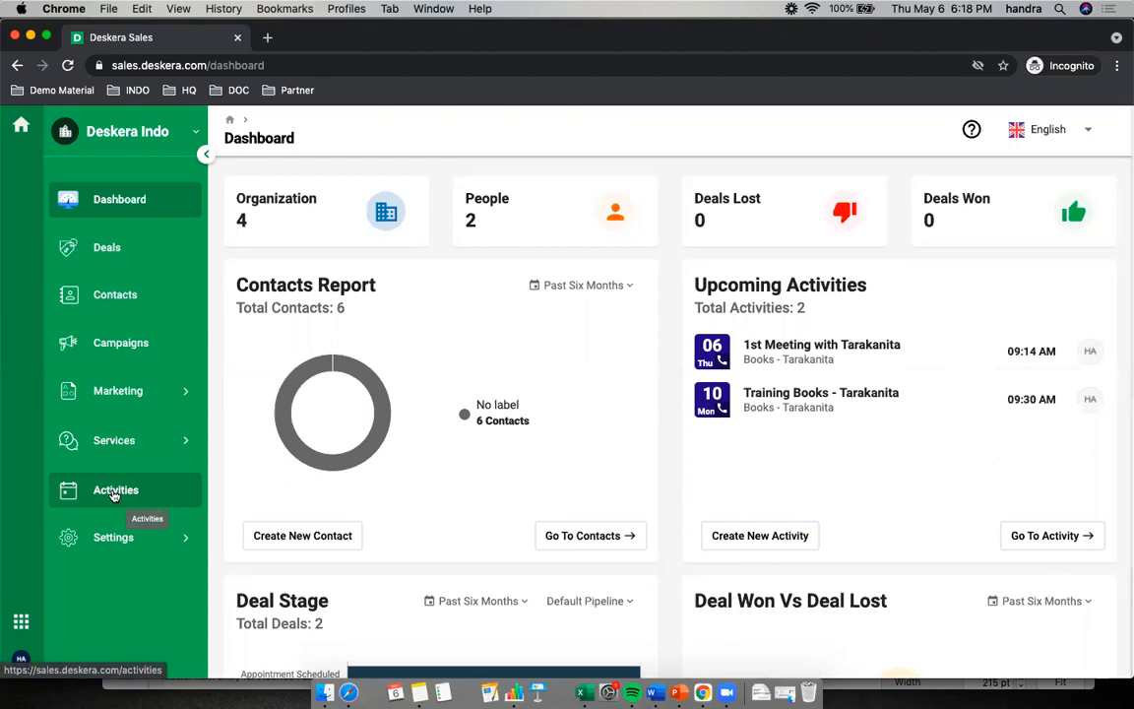
Open the Activities calendar and move the Follow up - Tarakanita activity to Tuesday, May 4
left_click(113, 492)
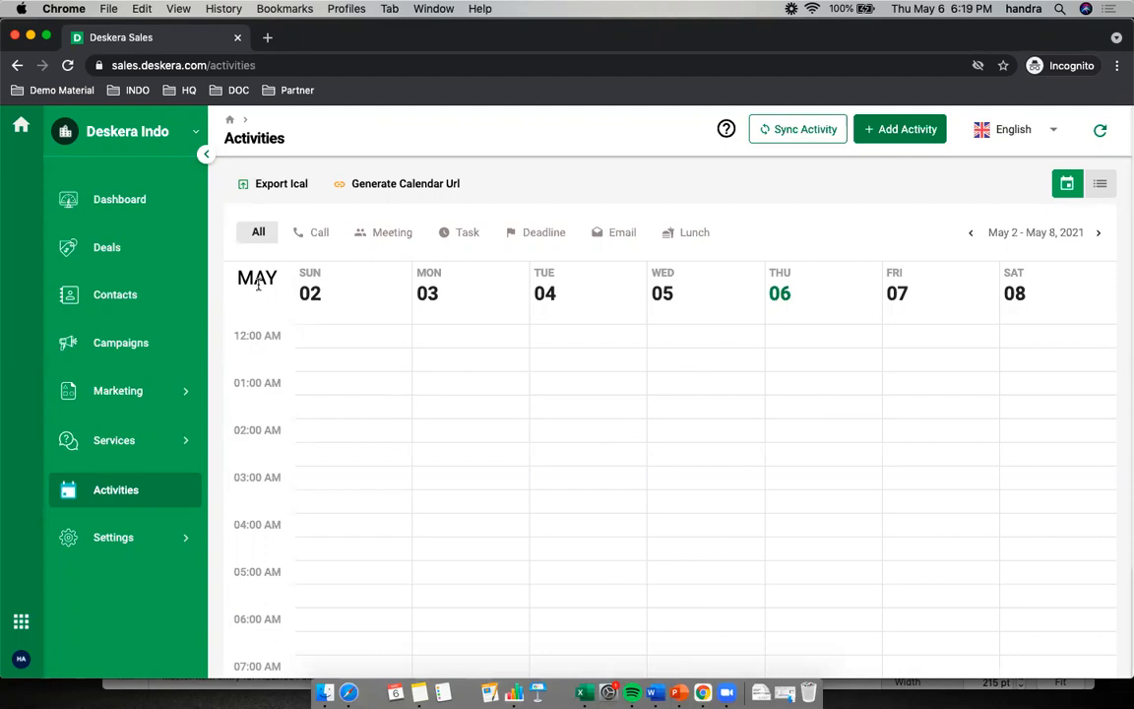
scroll(325, 503, "down", 10)
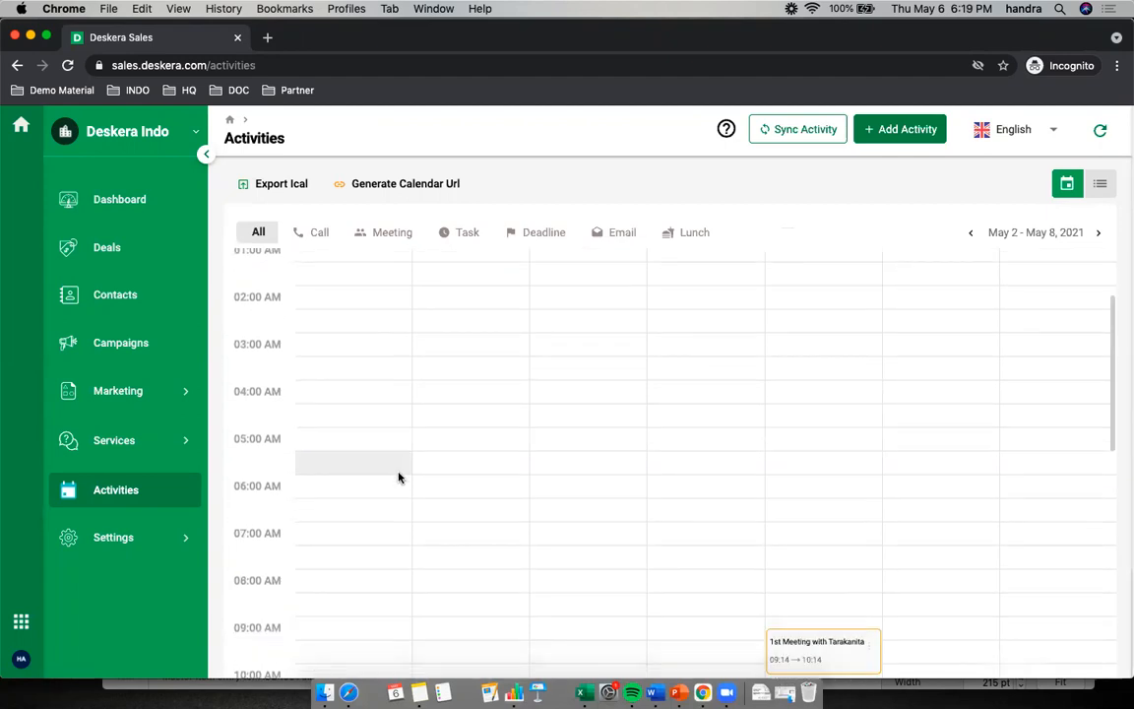
scroll(408, 465, "up", 3)
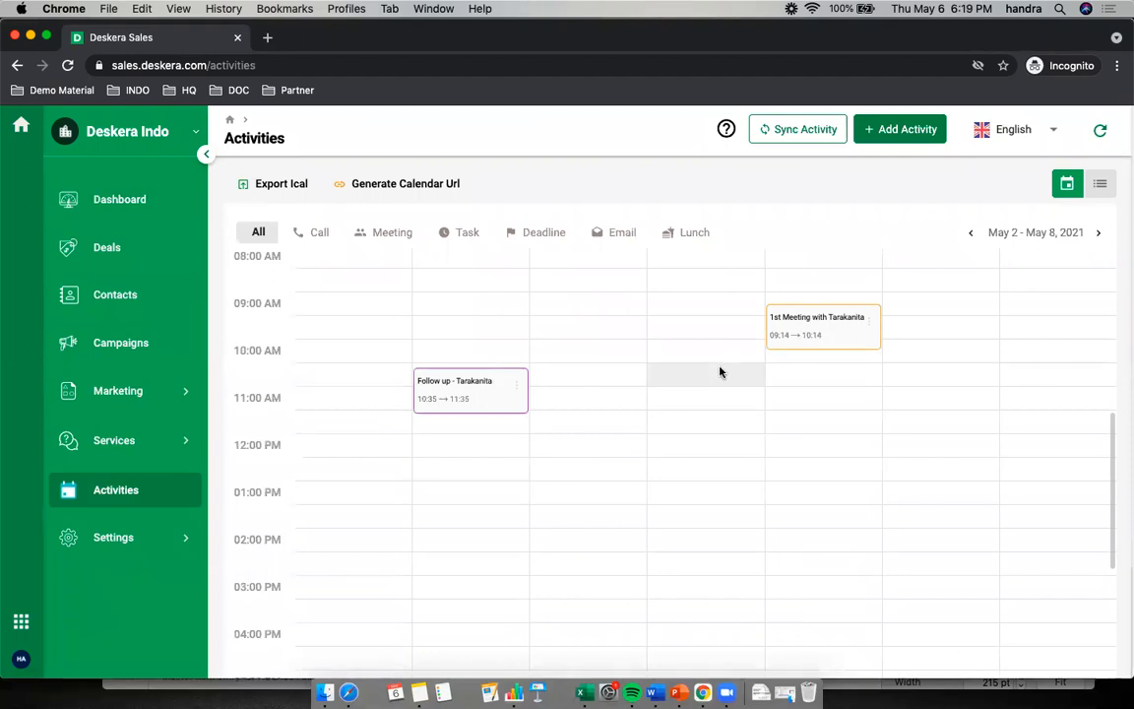
left_click_drag(481, 380, 559, 372)
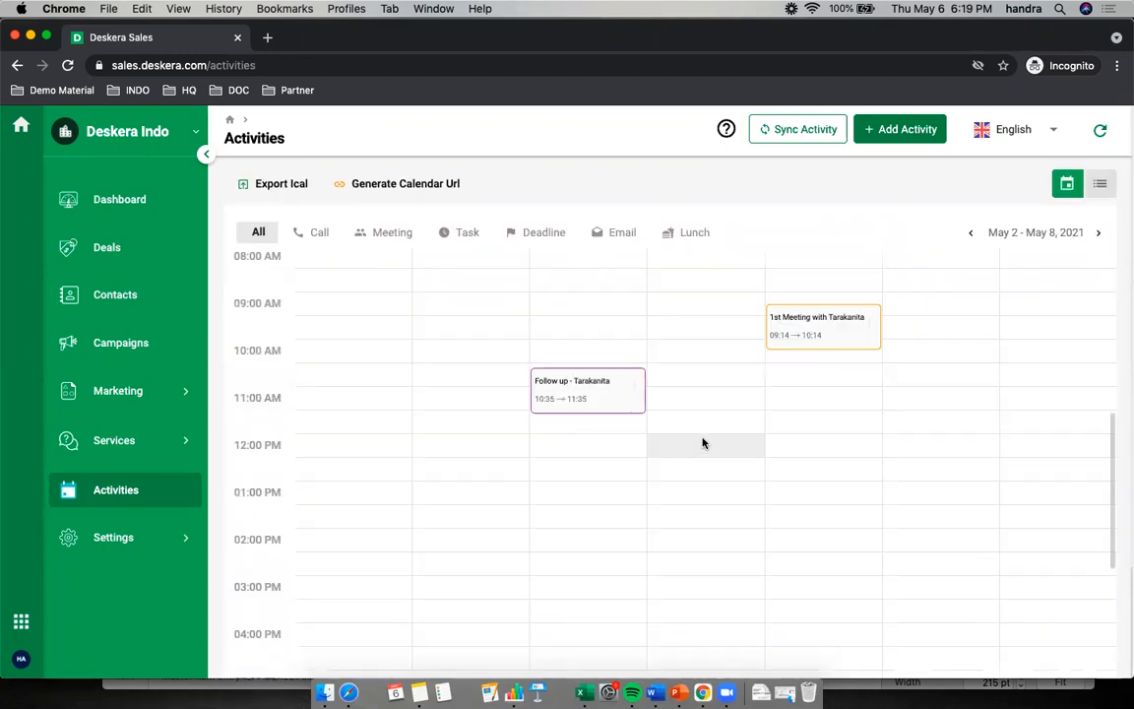
Review the actions available for the Follow up - Tarakanita activity, including its visibility options, without applying any
right_click(637, 391)
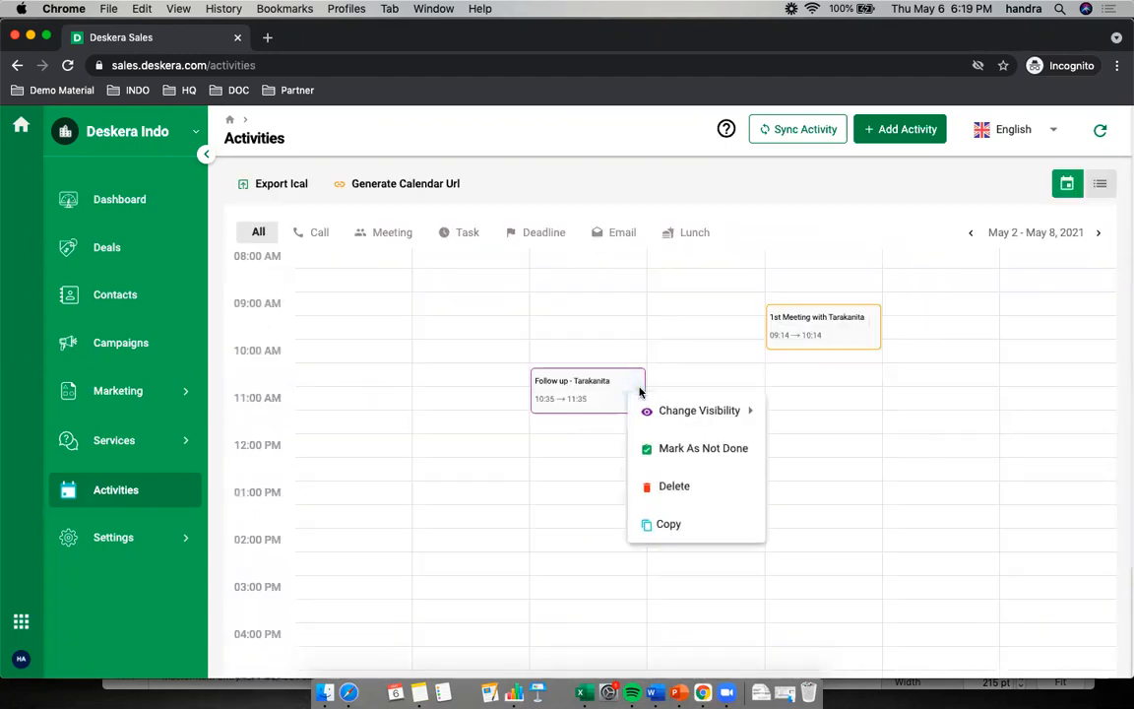
mouse_move(701, 422)
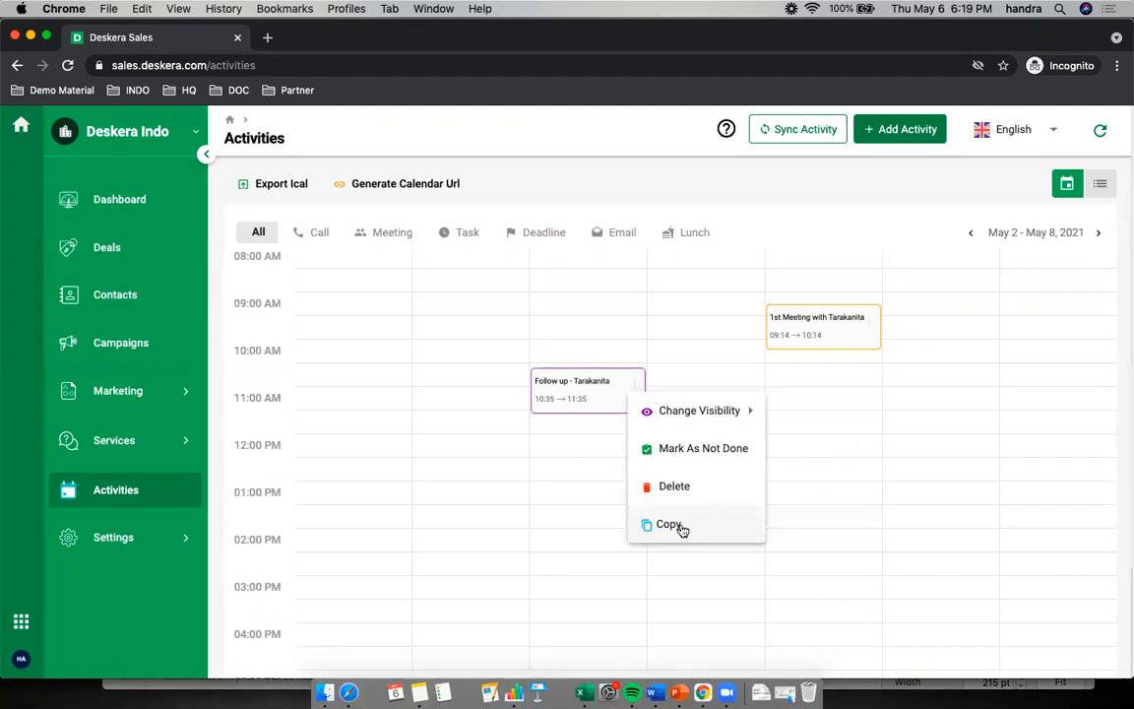
left_click(746, 190)
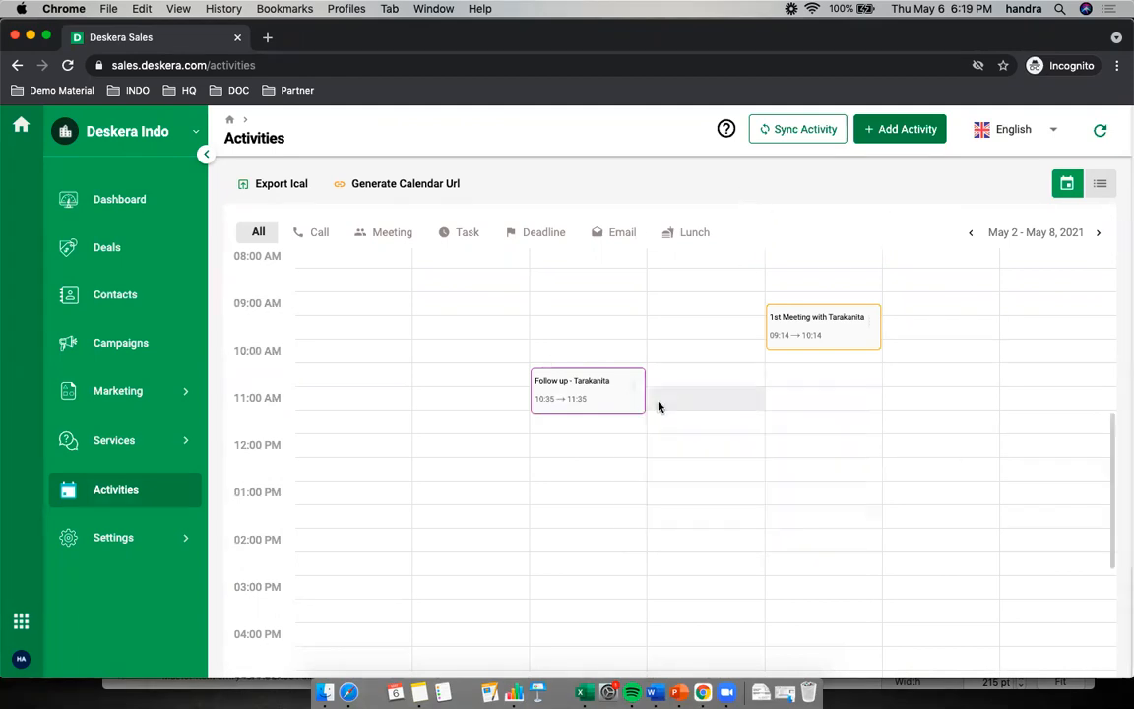
Show the activities as a list and filter them by To-Do status and by Done status
left_click(1102, 185)
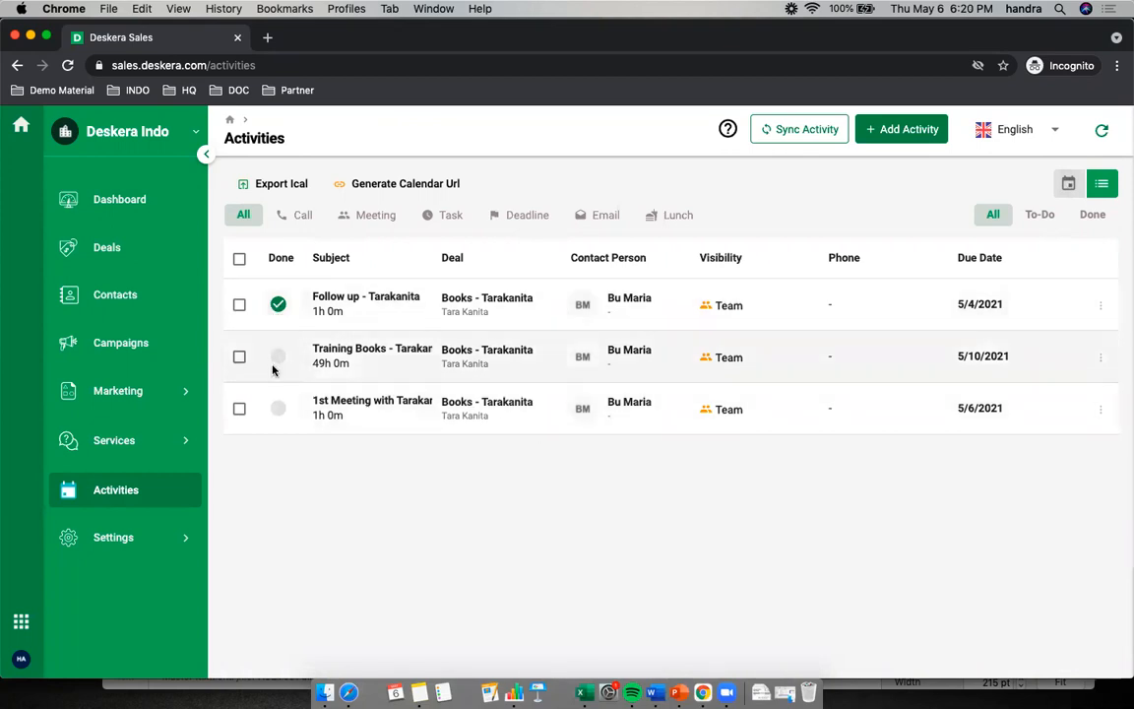
left_click(1041, 216)
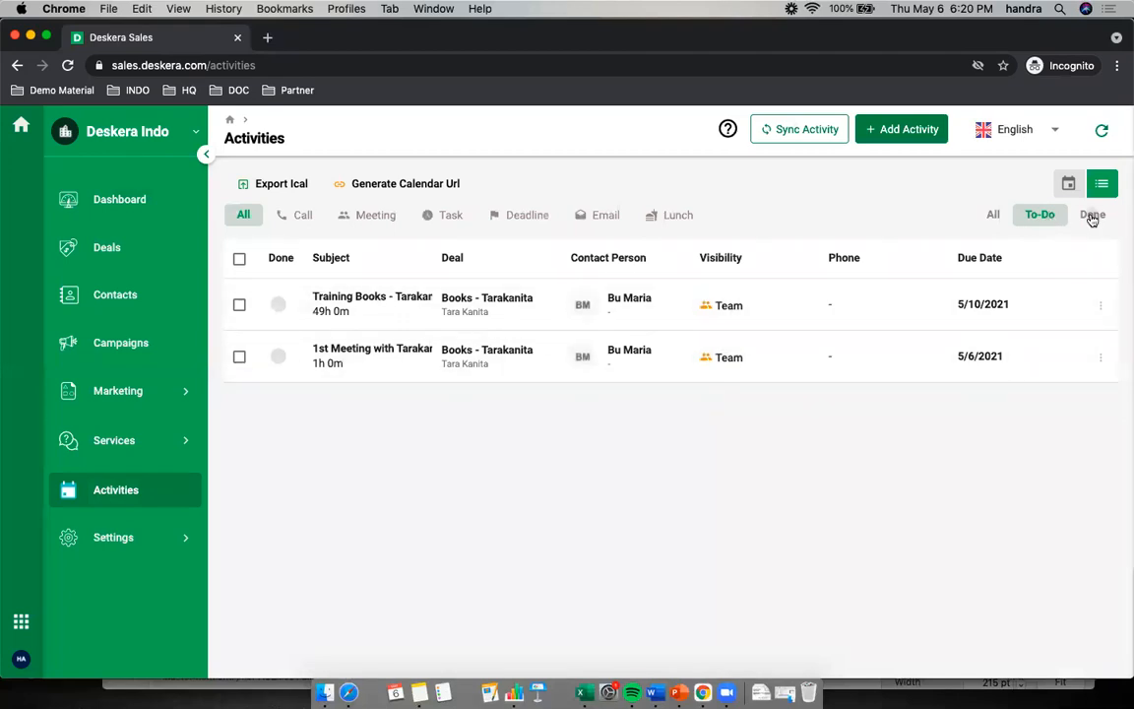
left_click(1092, 219)
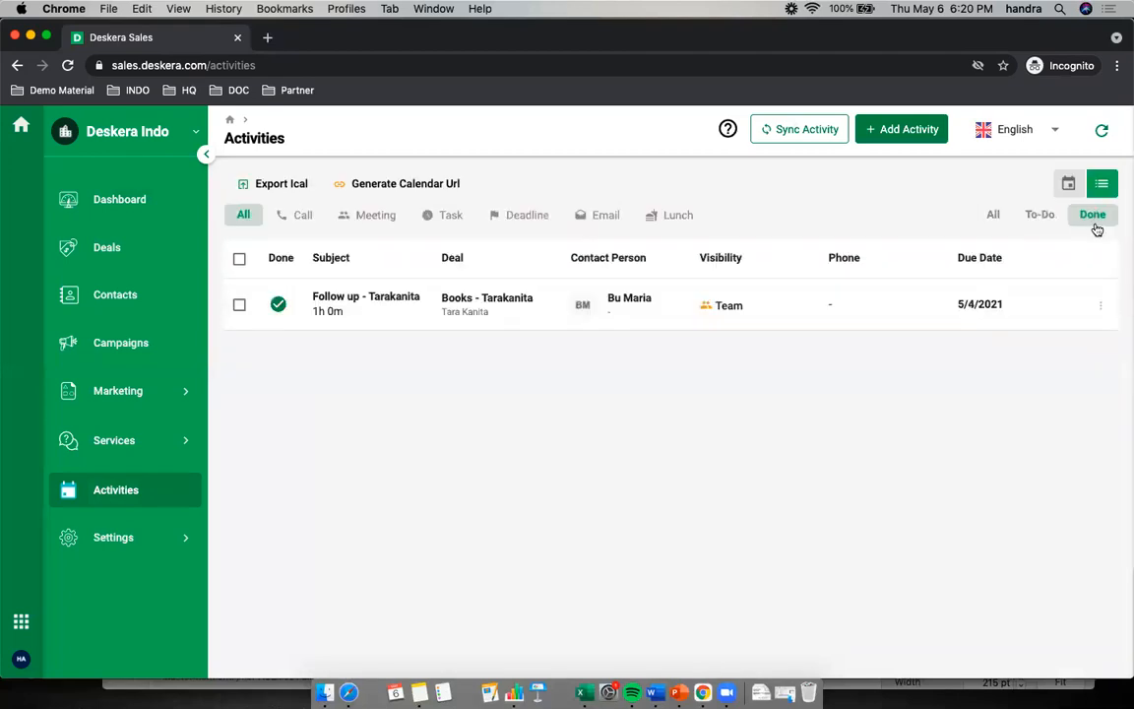
Filter the done activities by each type in turn: Call, Meeting, Task, Deadline, Email and Lunch
left_click(293, 219)
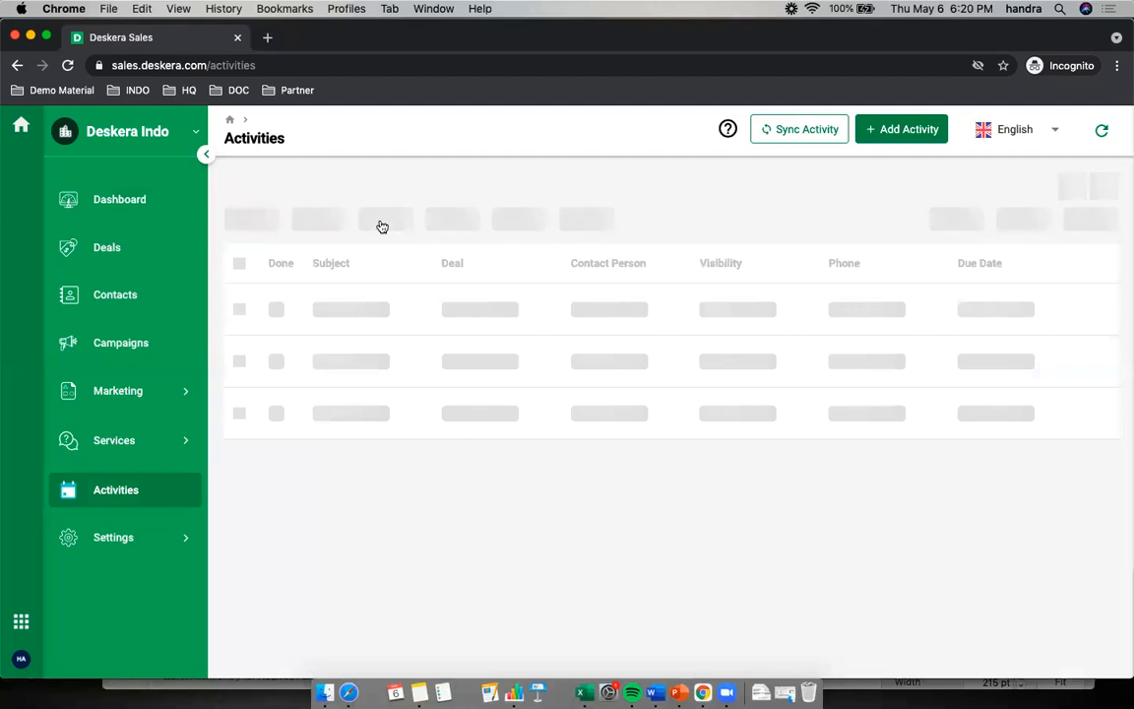
left_click(382, 220)
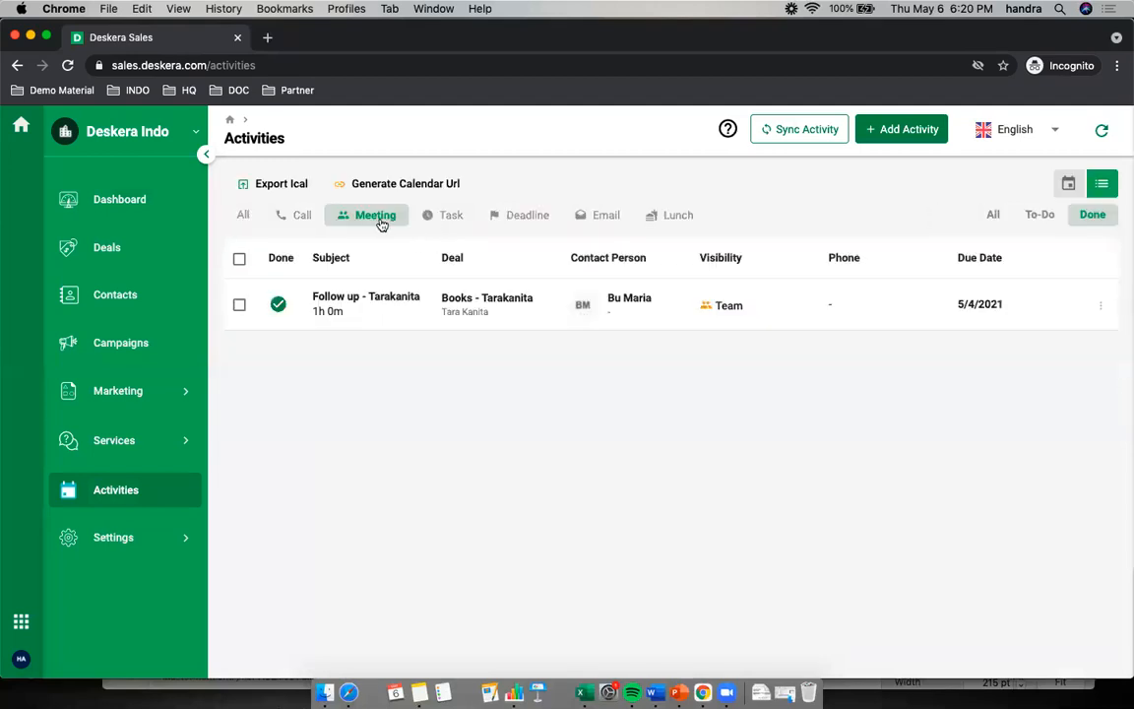
left_click(451, 217)
left_click(516, 220)
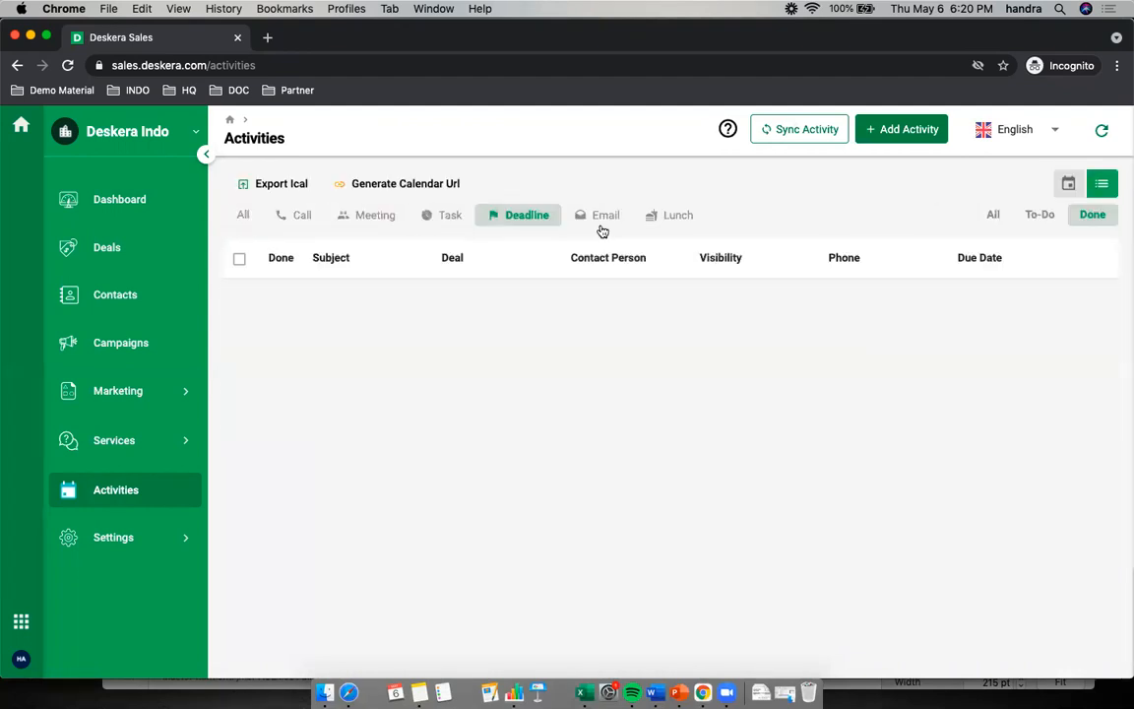
left_click(604, 222)
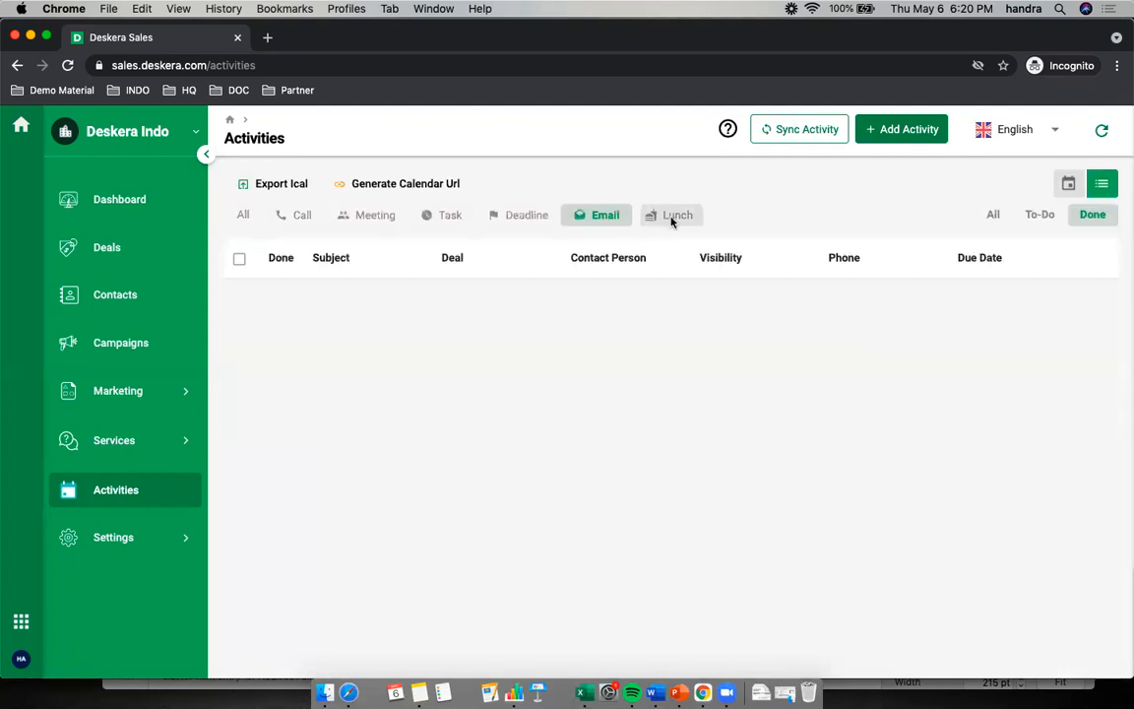
left_click(672, 217)
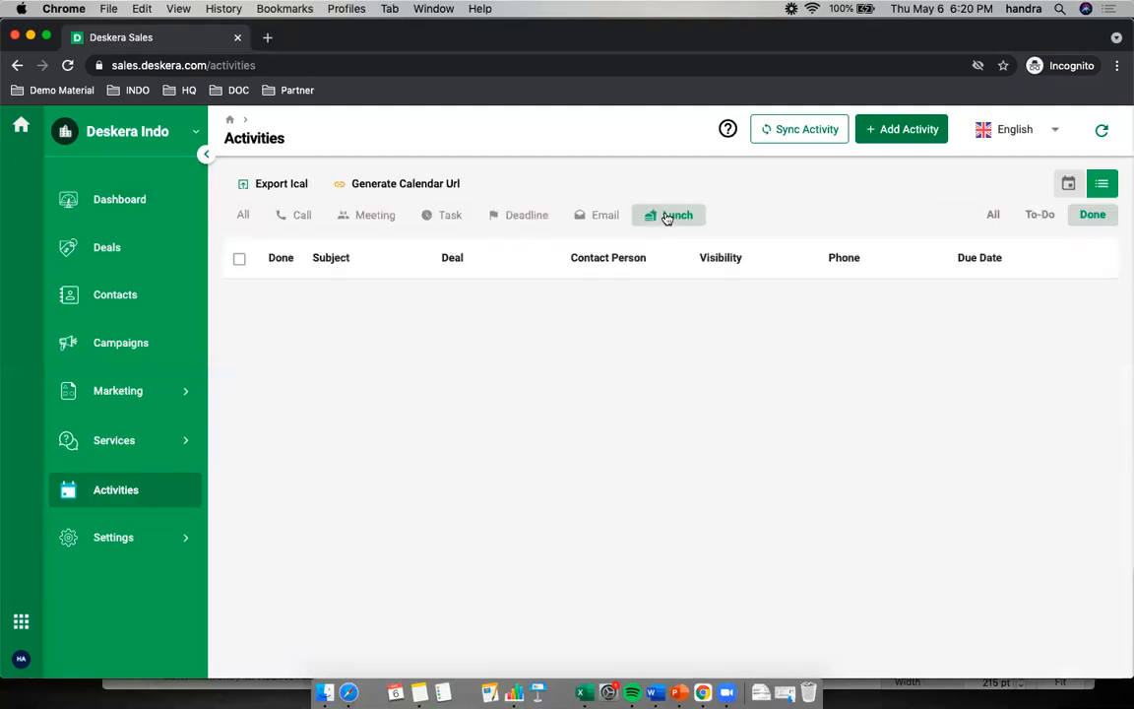
Review the accounts on the activity sync page and return to the Activities calendar
left_click(801, 134)
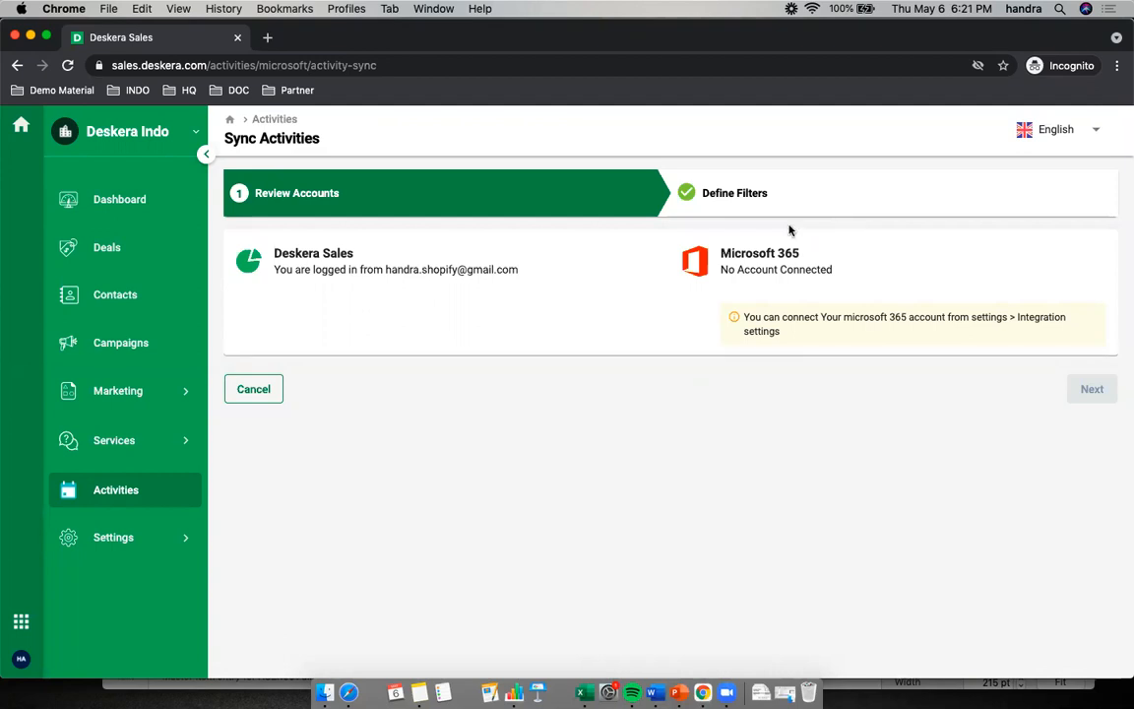
left_click(97, 488)
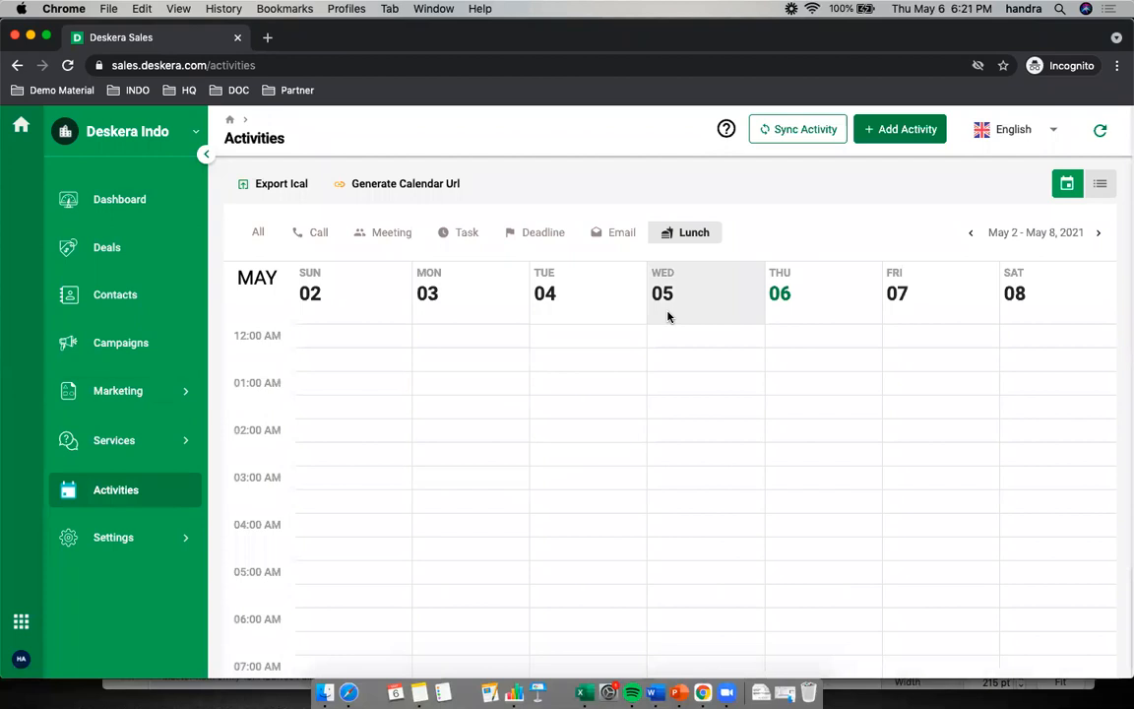
Start a new activity named "Follow up Prospek" and set its type to Task
left_click(916, 130)
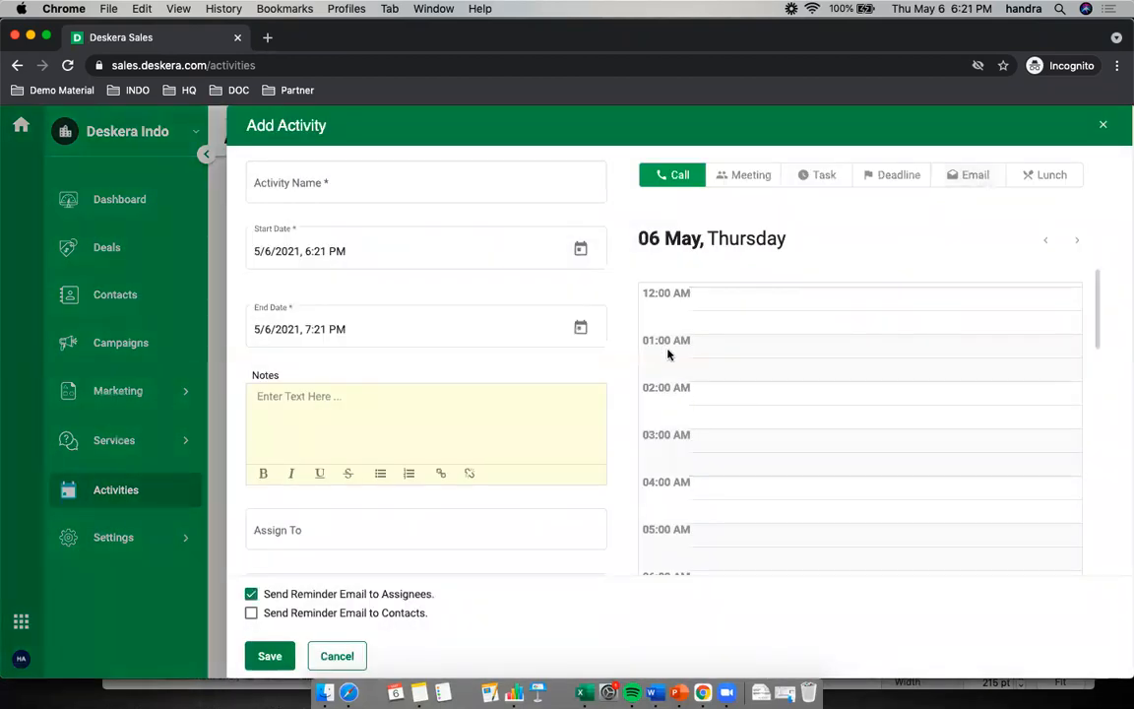
left_click(279, 183)
type("a")
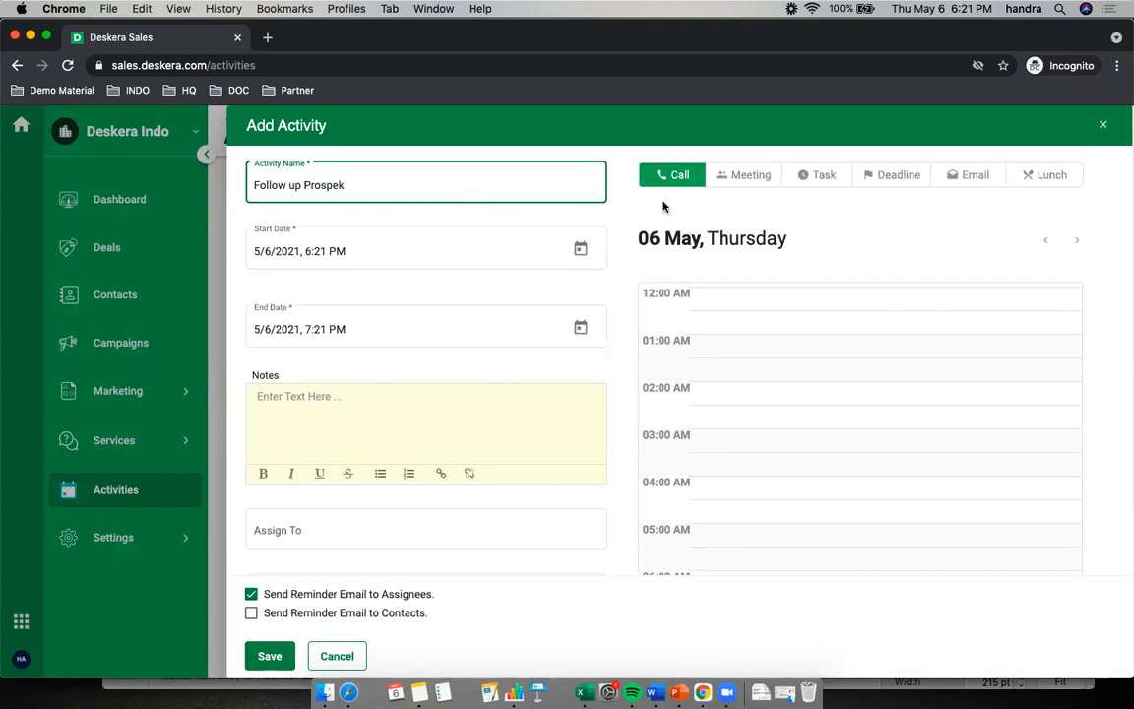
left_click(734, 176)
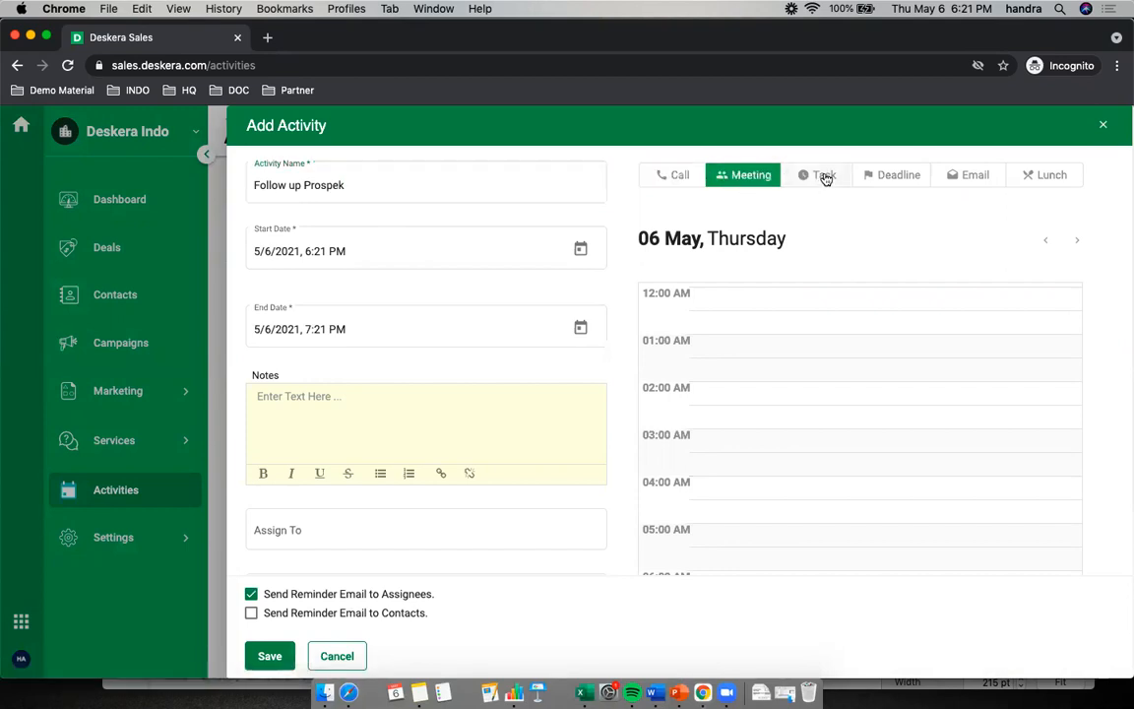
left_click(825, 177)
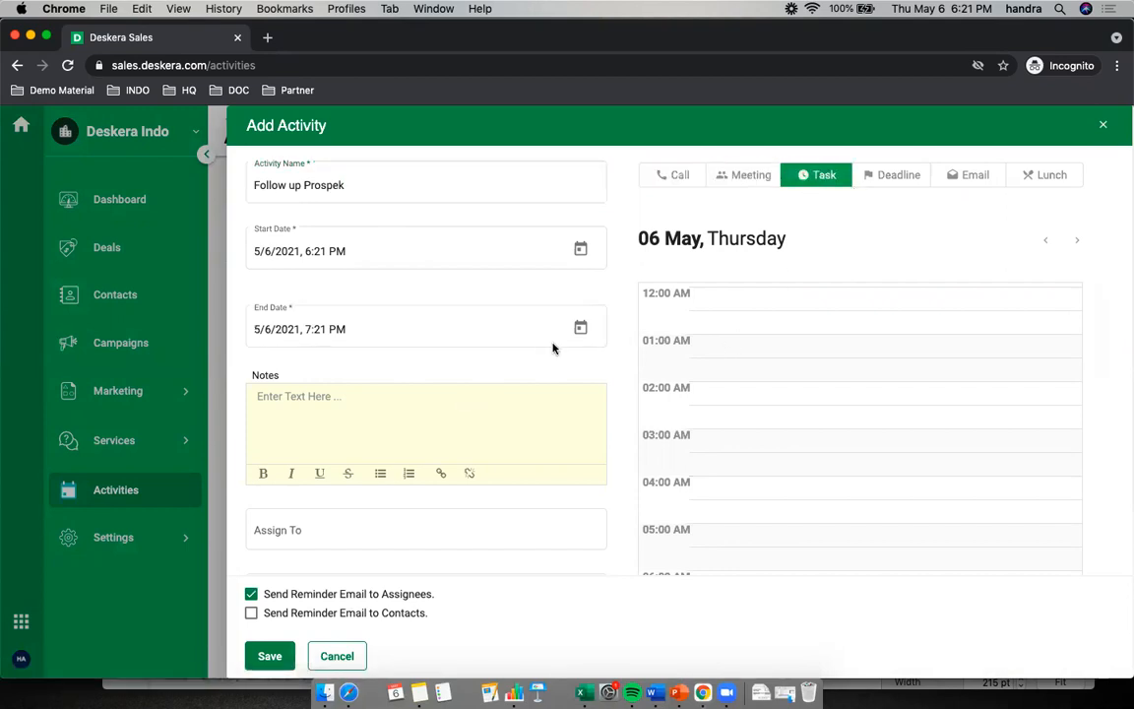
Set the activity's start to 5/7/2021, 8:21 AM and check its slot in the day schedule
left_click(582, 251)
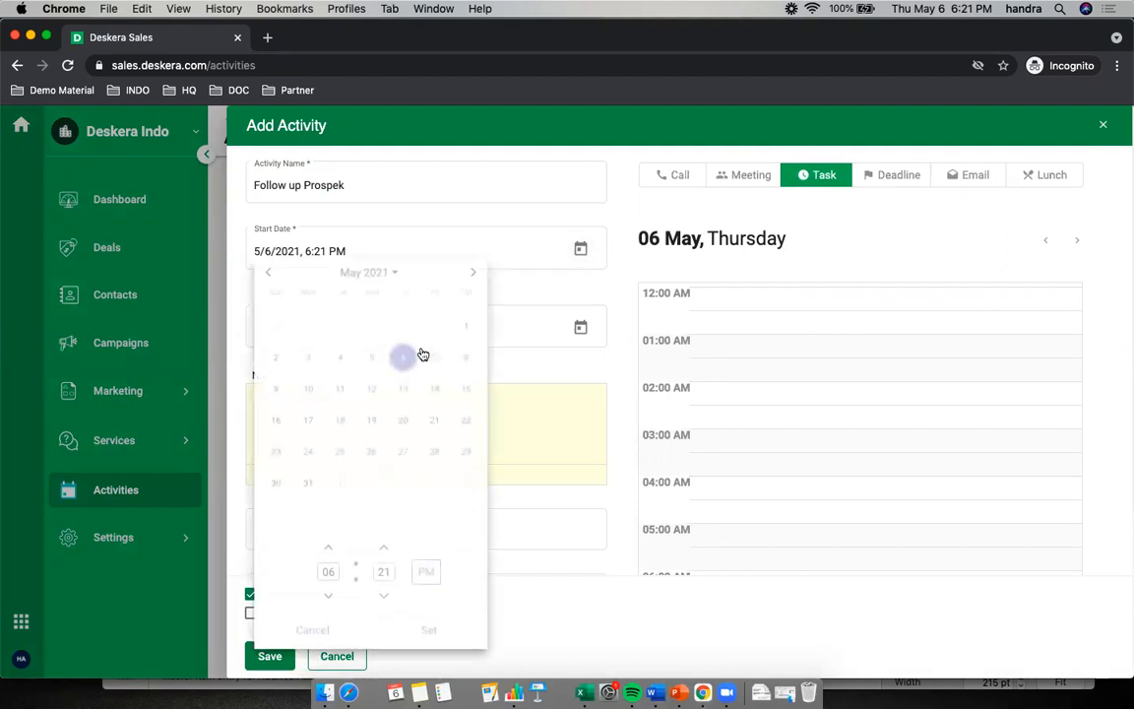
left_click(434, 357)
left_click(426, 573)
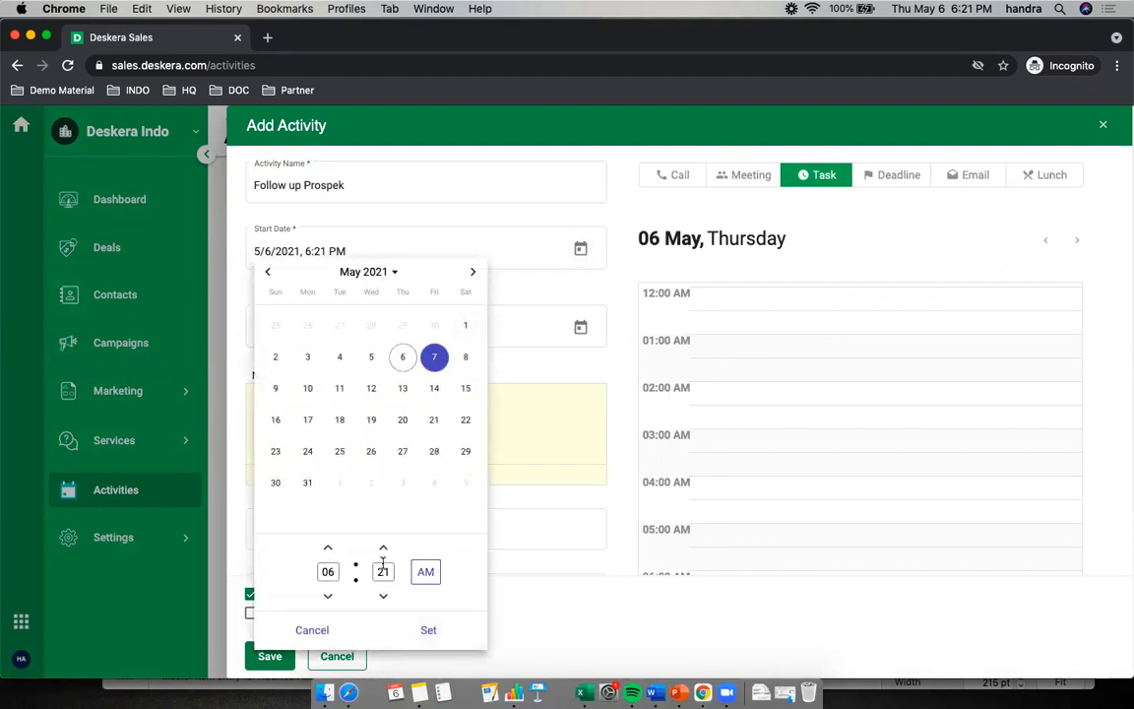
left_click(331, 550)
left_click(429, 631)
left_click(351, 323)
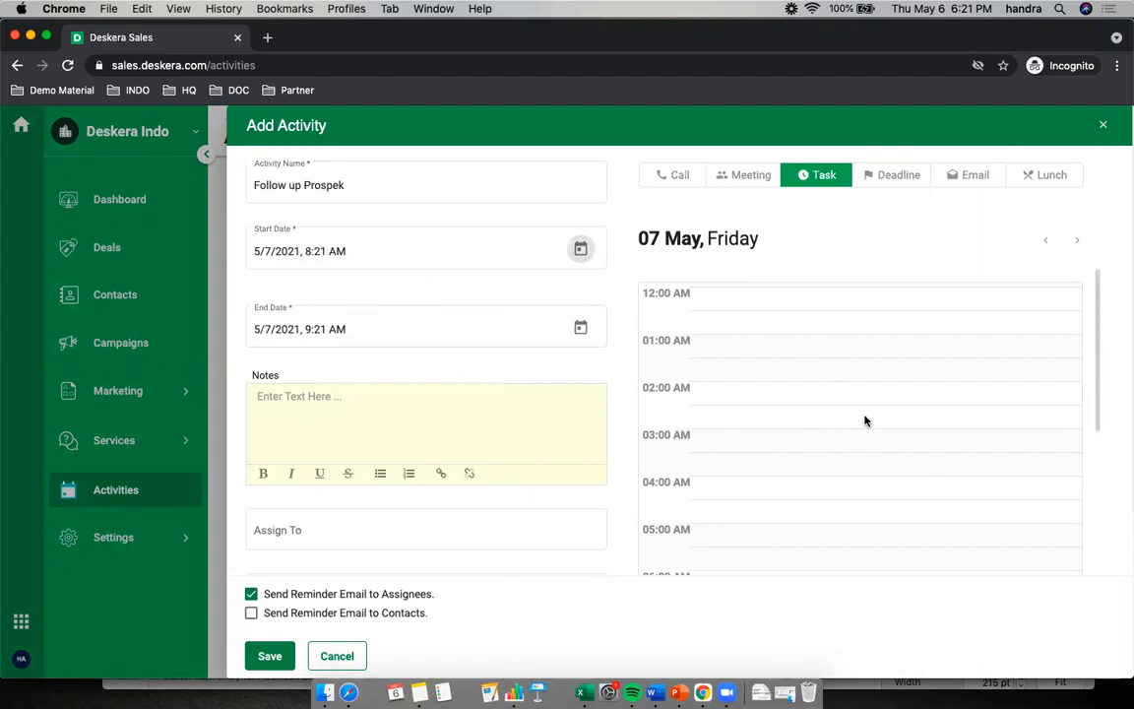
scroll(857, 430, "down", 4)
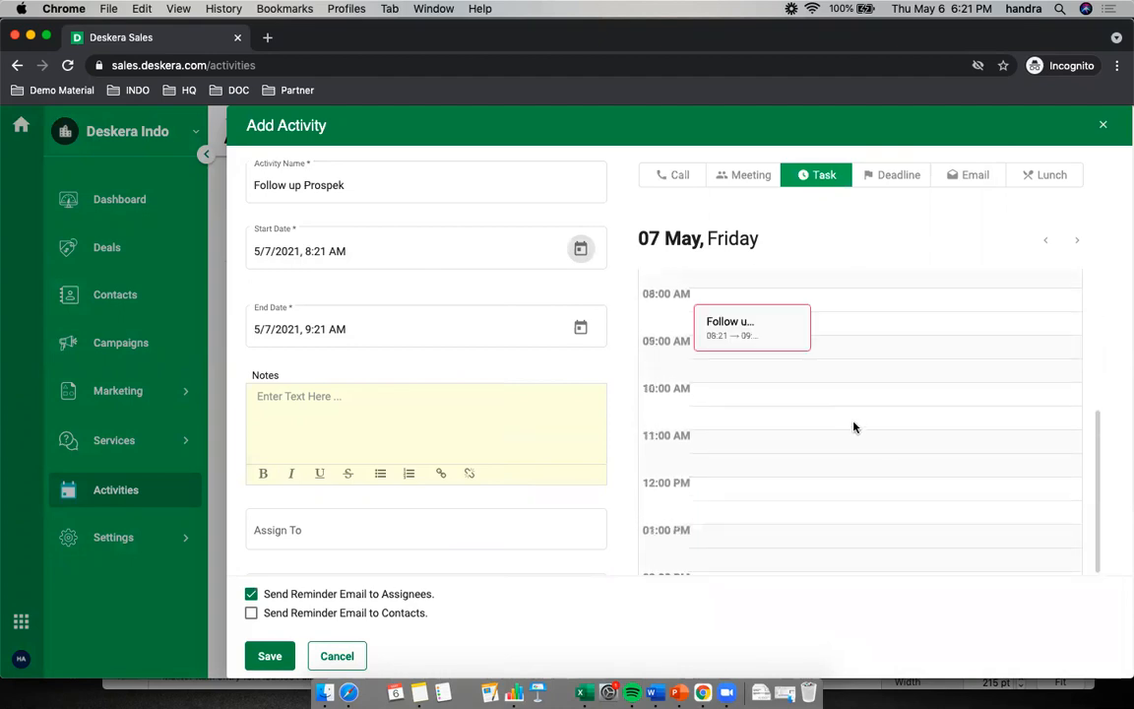
scroll(852, 438, "up", 1)
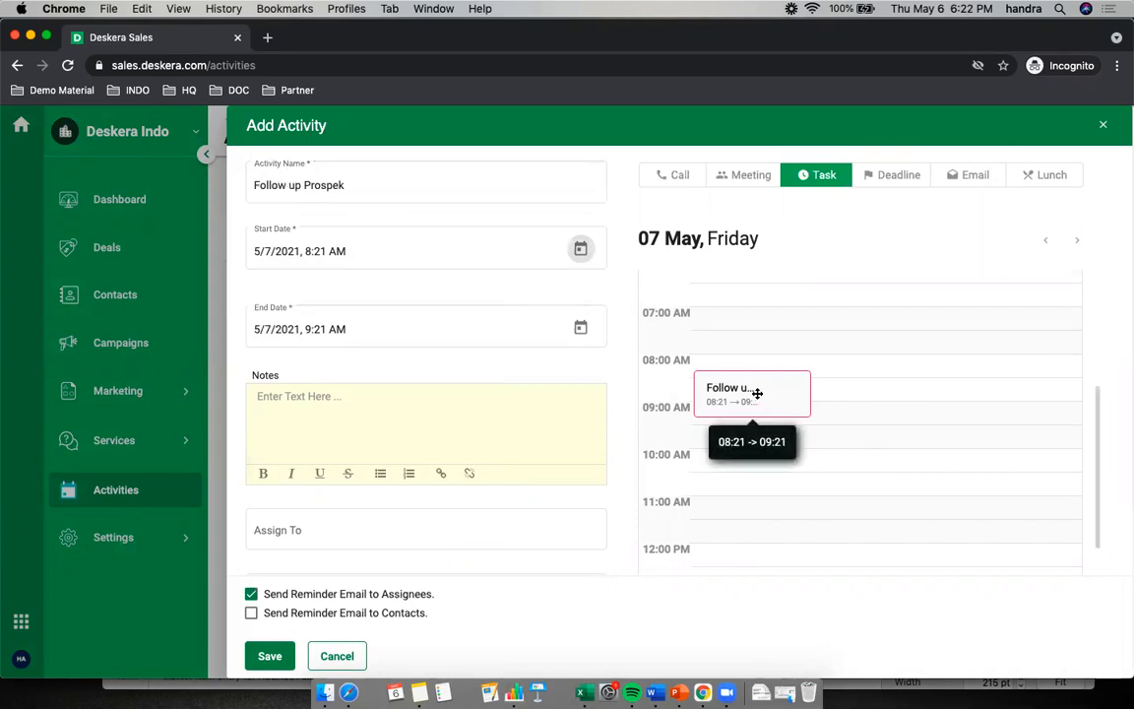
Enter the notes as a numbered list, "Test" and "Test 2", and assign the activity to the listed team member
left_click(327, 409)
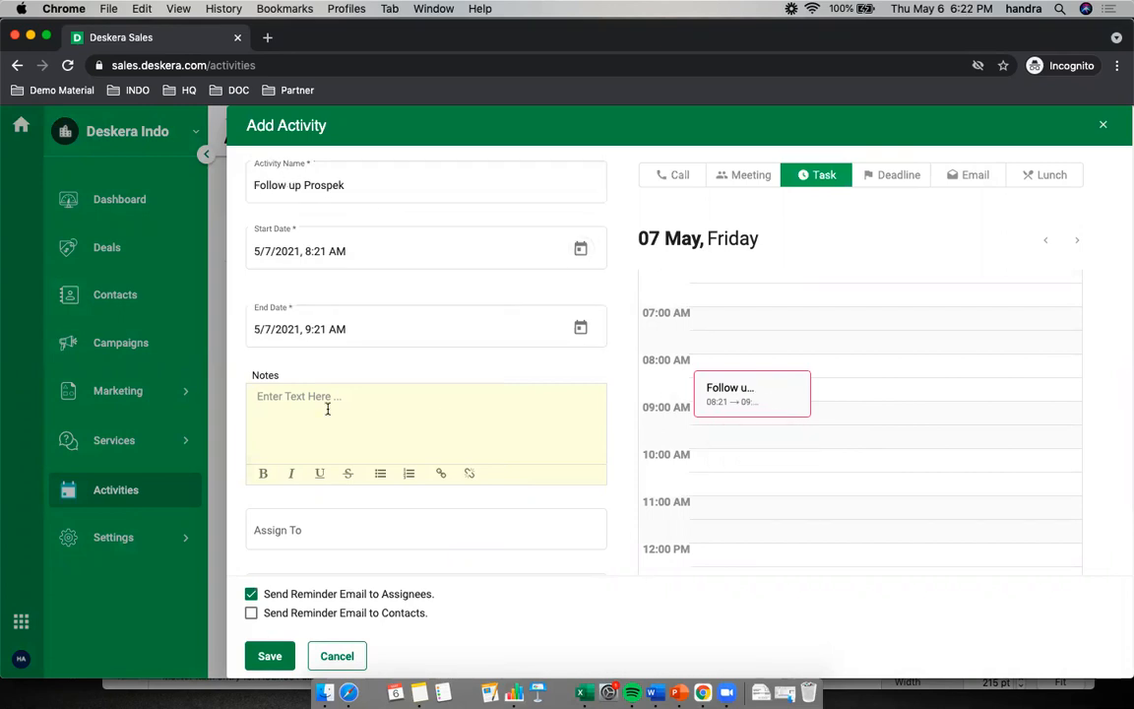
type("1. Test")
scroll(329, 435, "down", 3)
left_click(314, 453)
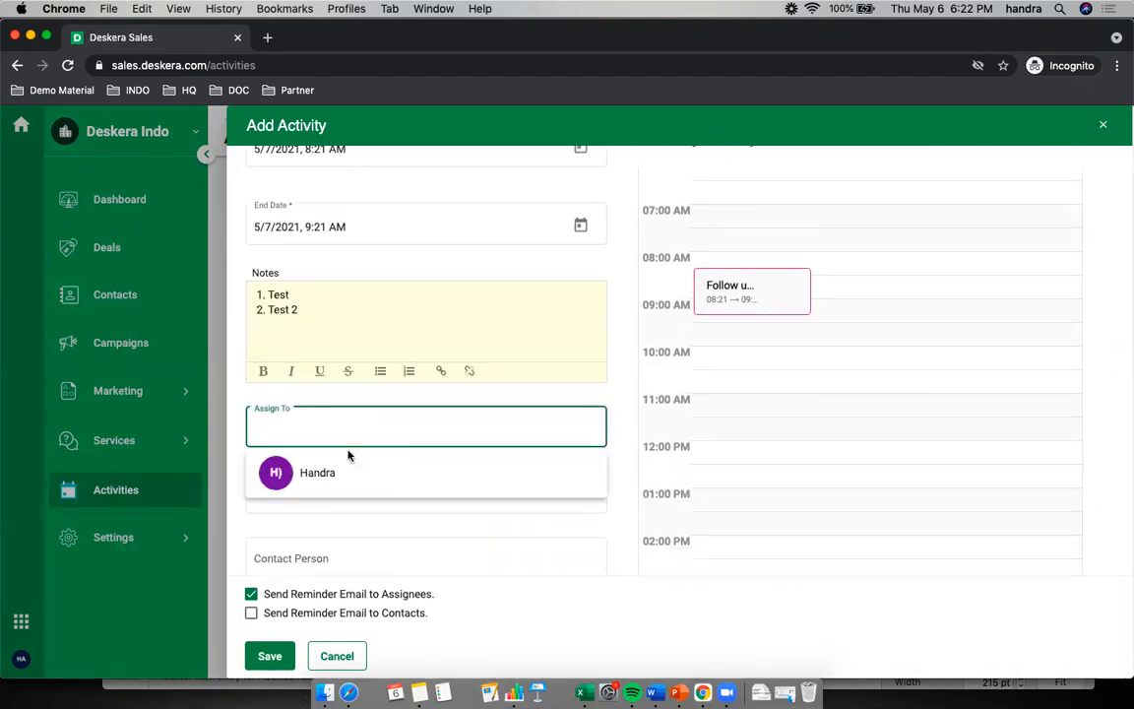
left_click(350, 478)
scroll(414, 425, "down", 1)
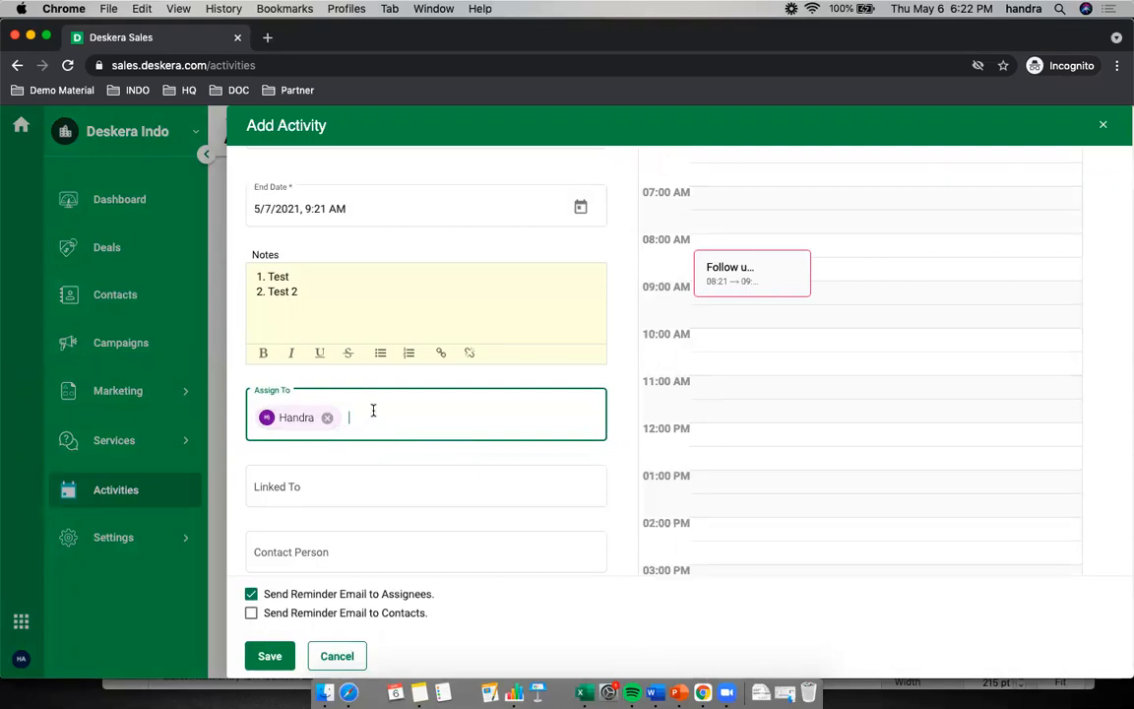
Link the activity to the Books - Tarakanita deal
scroll(341, 438, "down", 2)
left_click(295, 453)
scroll(300, 454, "down", 1)
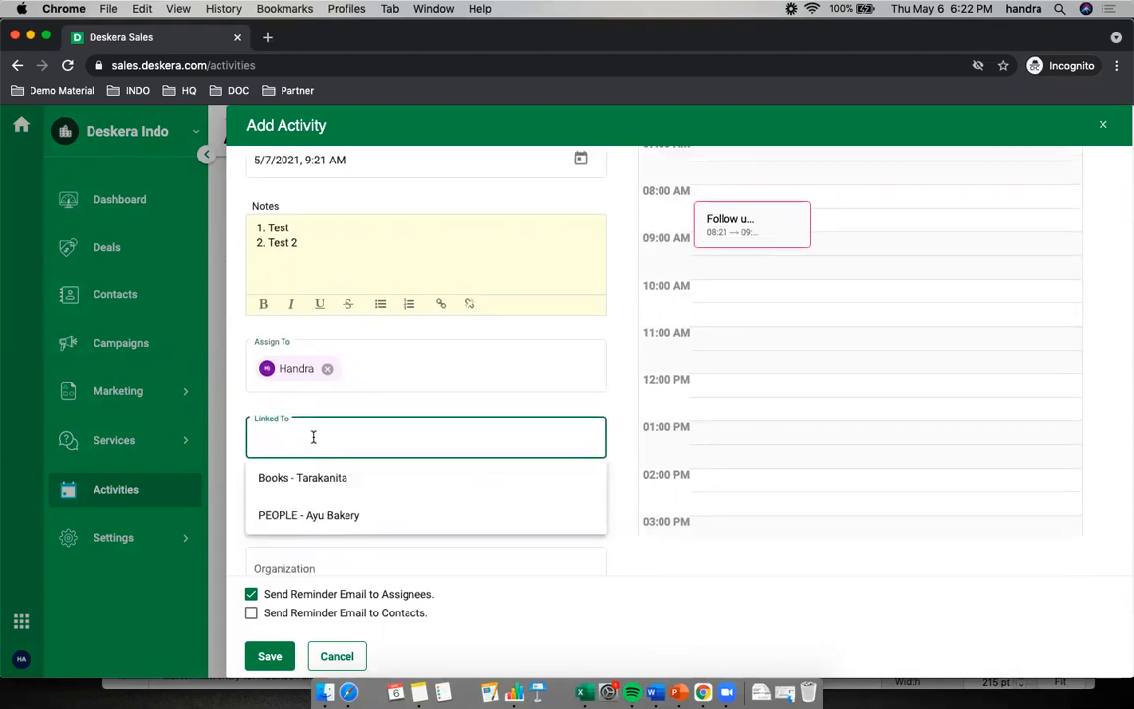
left_click(298, 486)
scroll(430, 466, "down", 4)
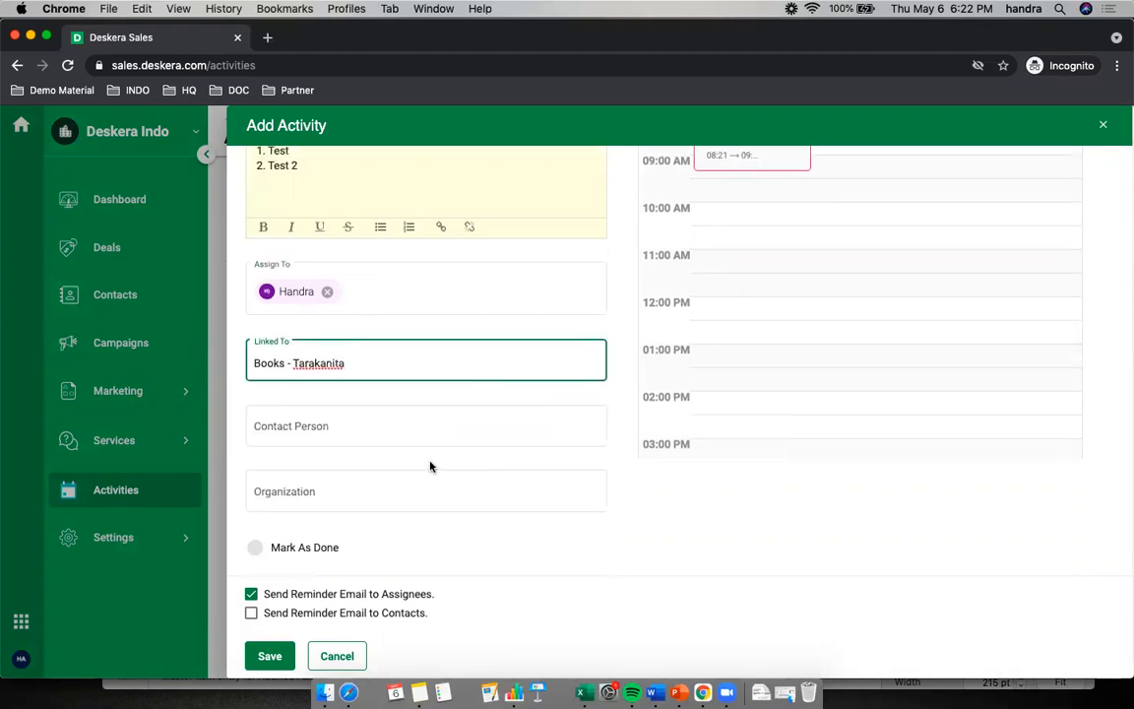
Replace the activity's linked deal with PEOPLE - Ayu Bakery
triple_click(359, 363)
key("BackSpace")
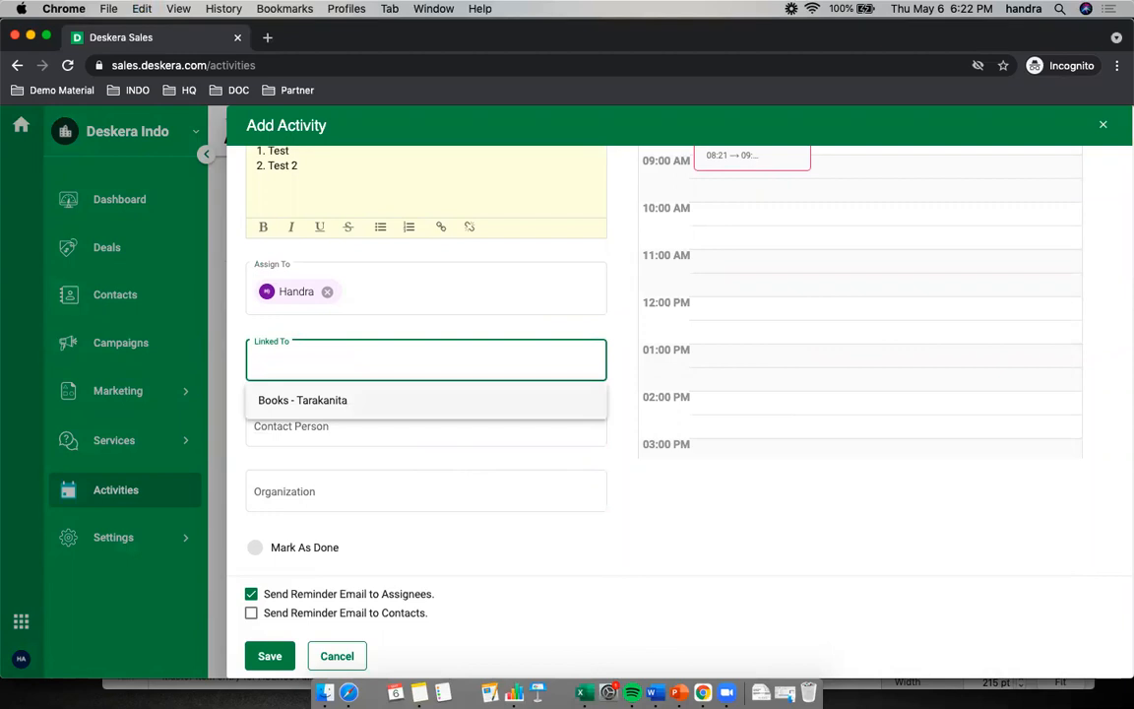
left_click(340, 438)
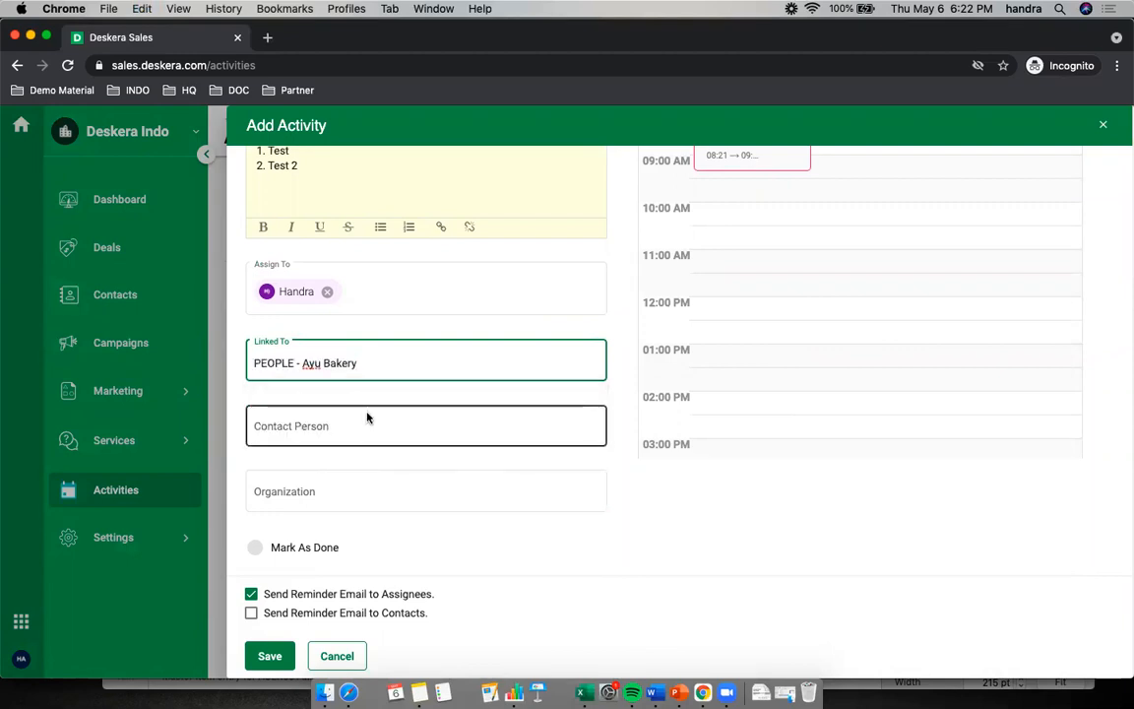
Add the first suggested match for "a" as the activity's contact person and save the activity
left_click(315, 421)
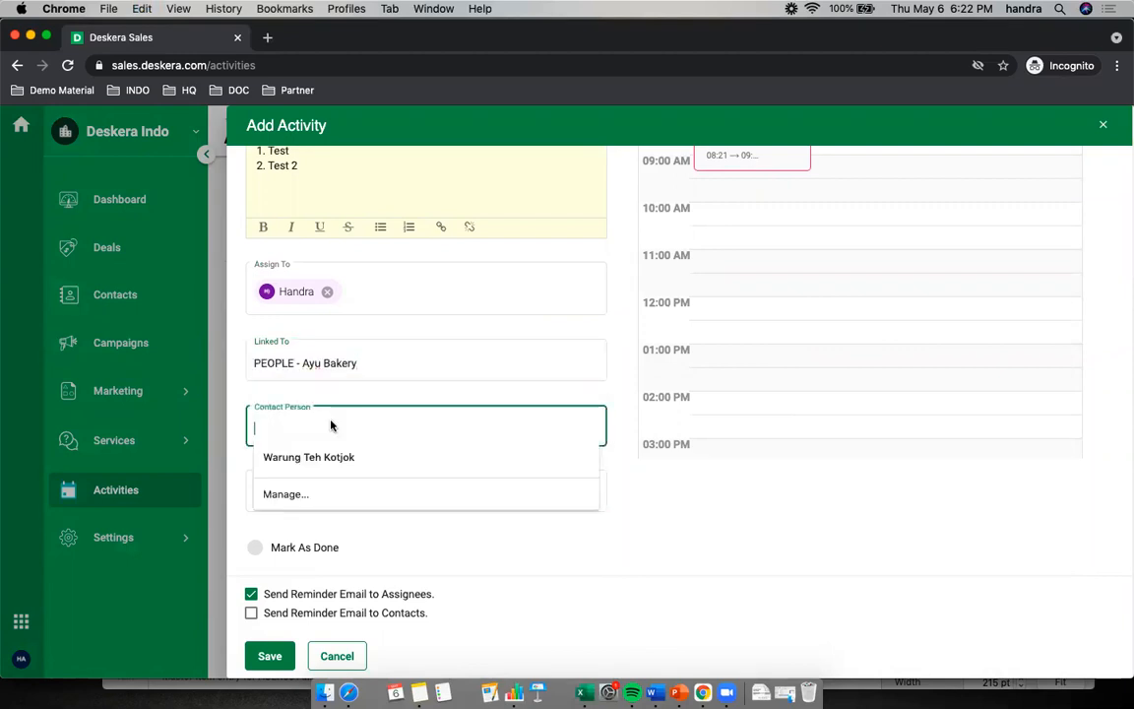
type("a")
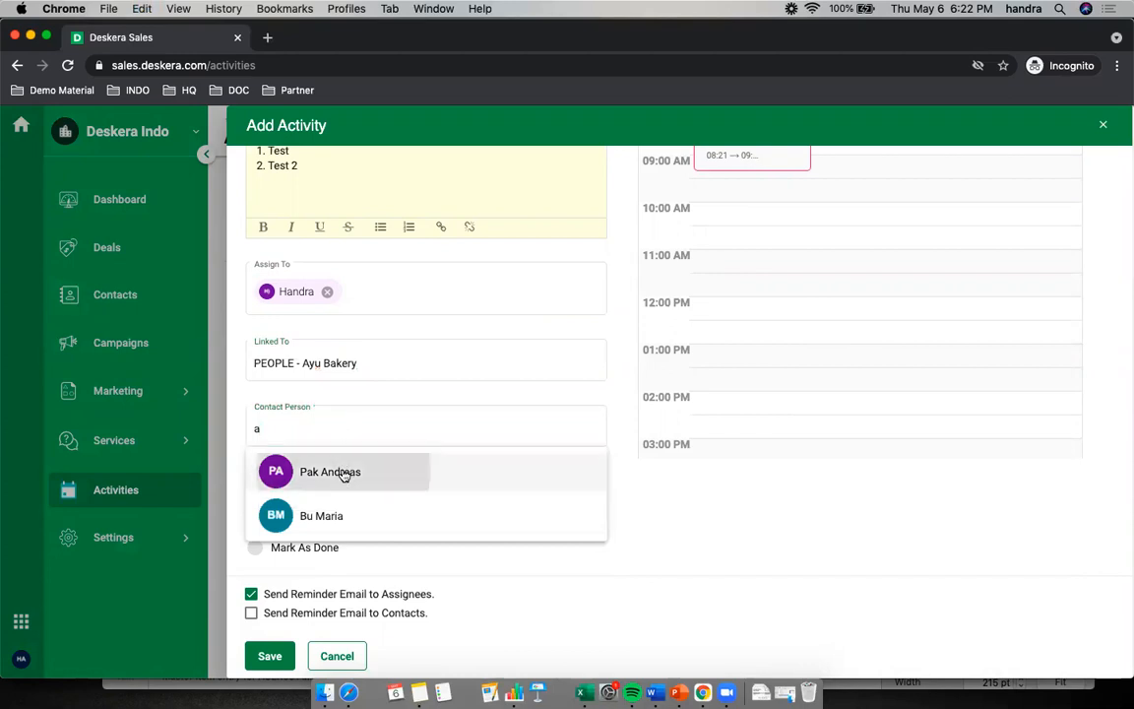
left_click(306, 471)
scroll(421, 475, "down", 1)
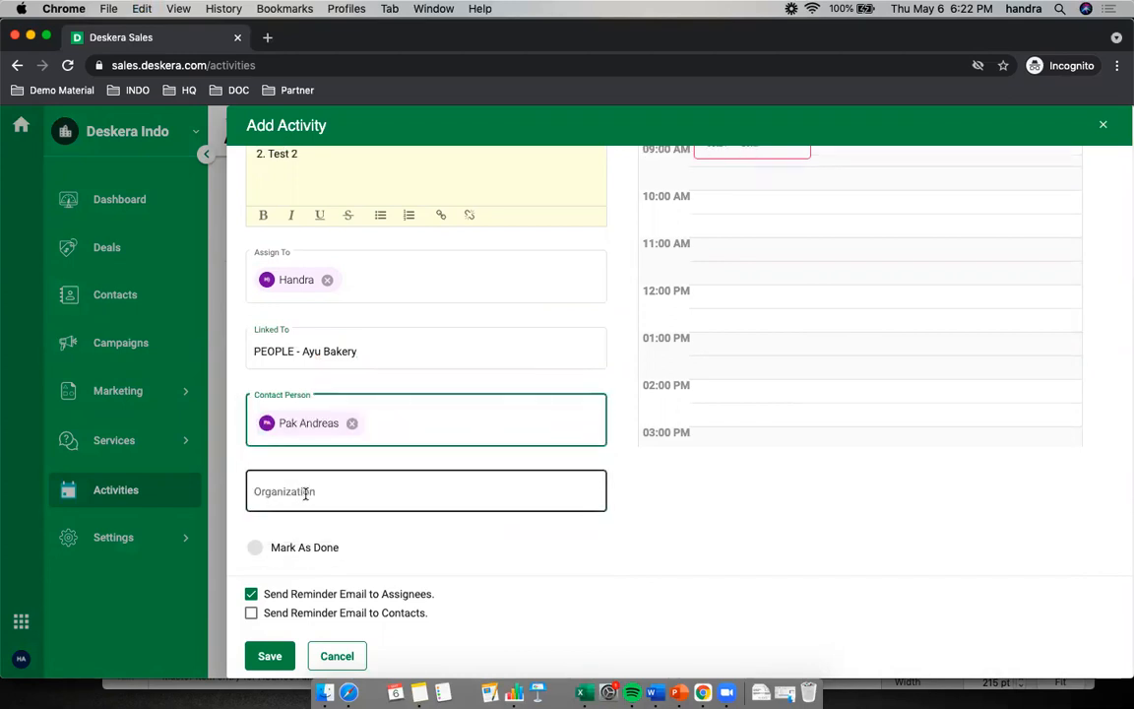
scroll(421, 491, "up", 3)
scroll(421, 507, "down", 3)
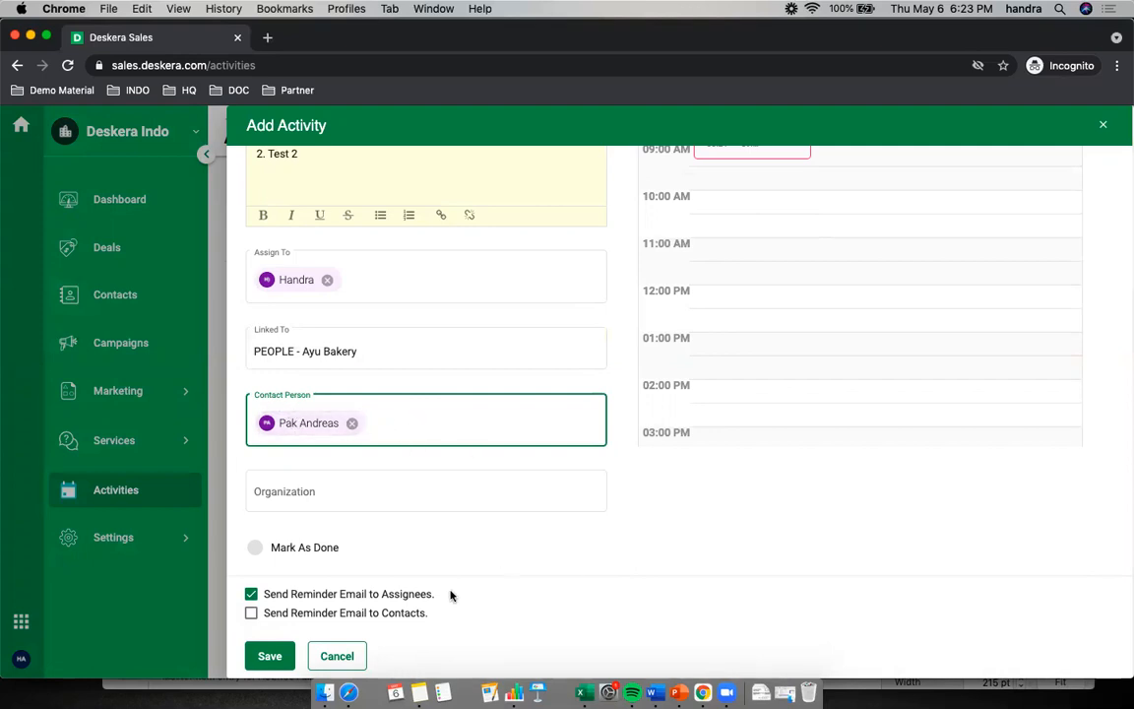
left_click(271, 655)
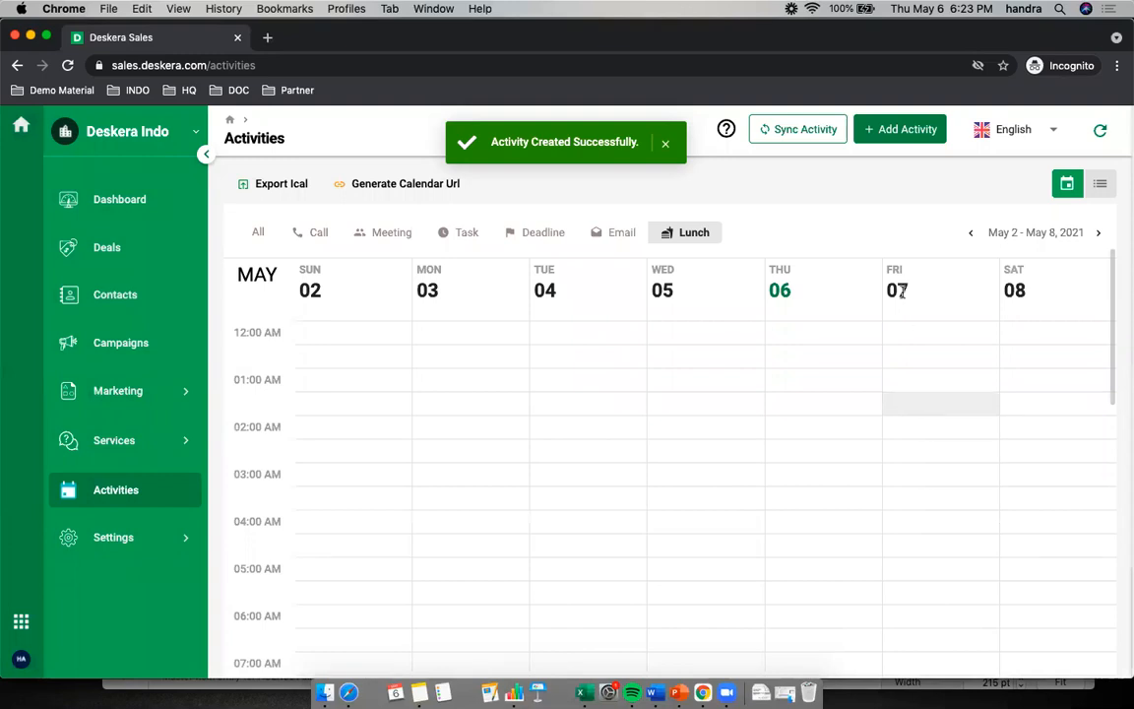
Look for the new activity in the May 2 - May 8, 2021 calendar and the list view under the Lunch filter
scroll(929, 545, "down", 10)
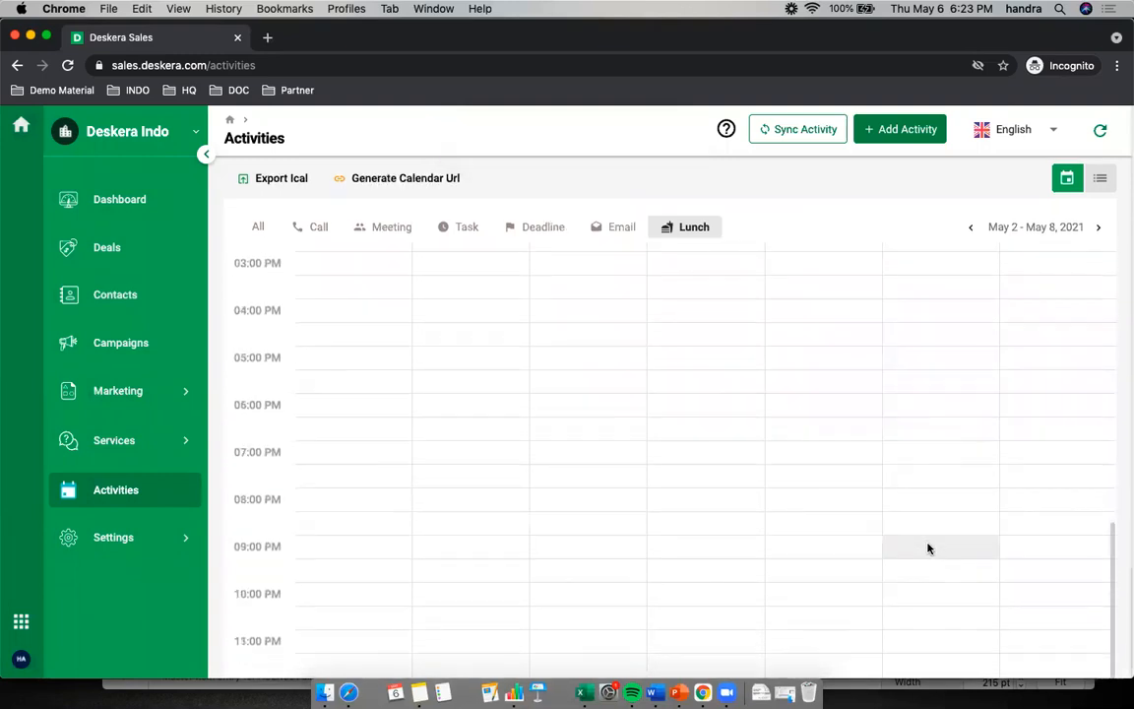
scroll(919, 520, "up", 8)
scroll(916, 524, "down", 2)
scroll(916, 523, "down", 8)
scroll(909, 502, "up", 9)
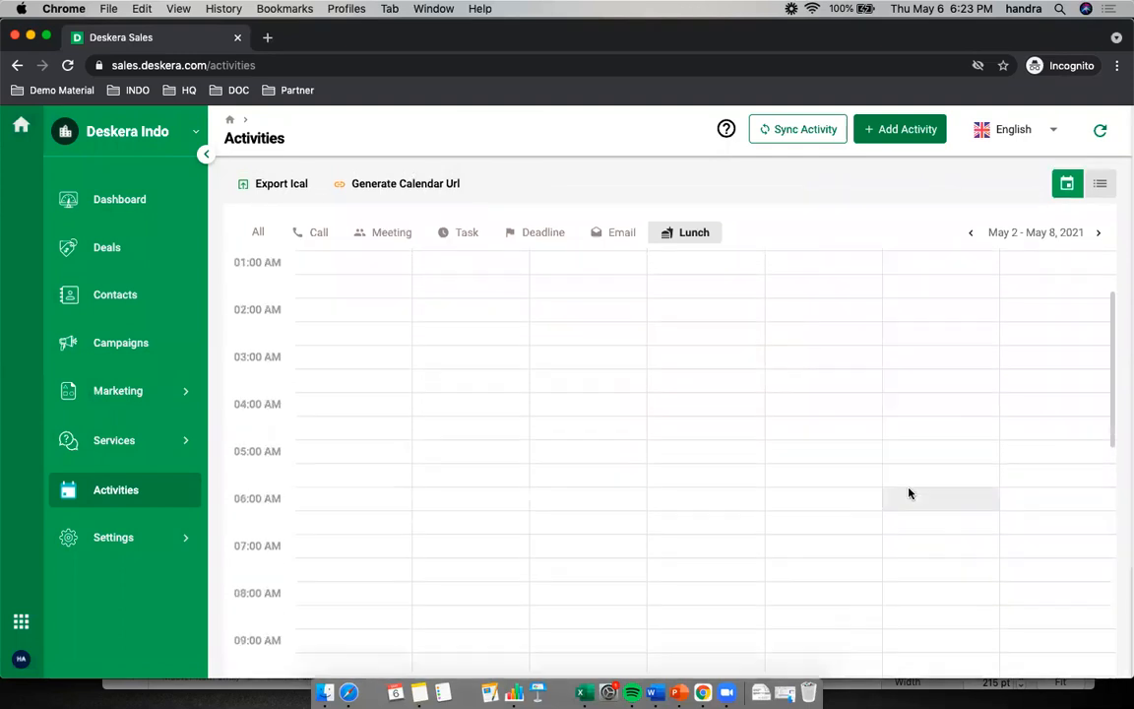
scroll(910, 492, "up", 2)
scroll(912, 486, "down", 8)
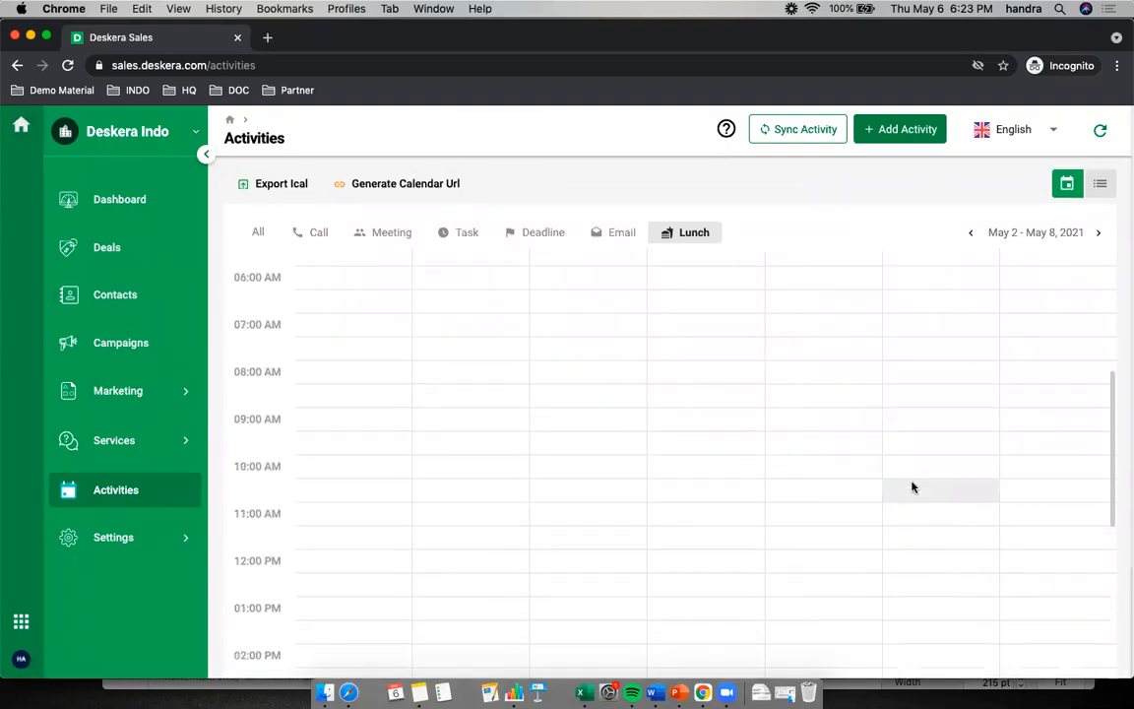
scroll(911, 486, "up", 4)
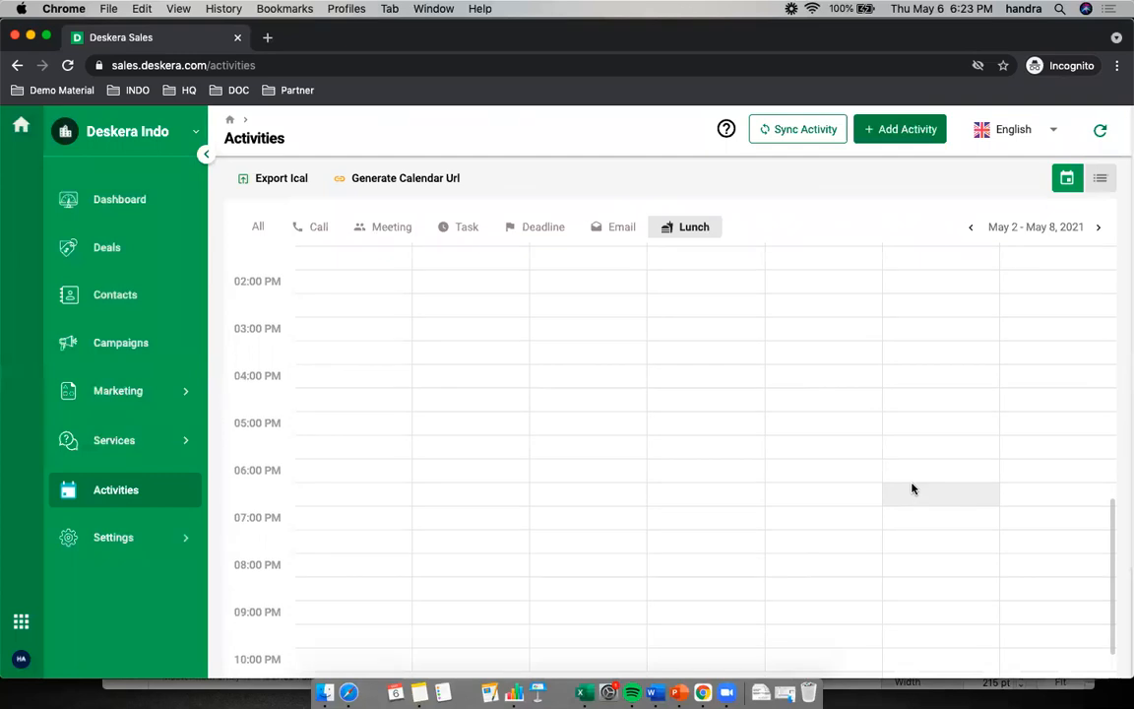
scroll(910, 477, "up", 5)
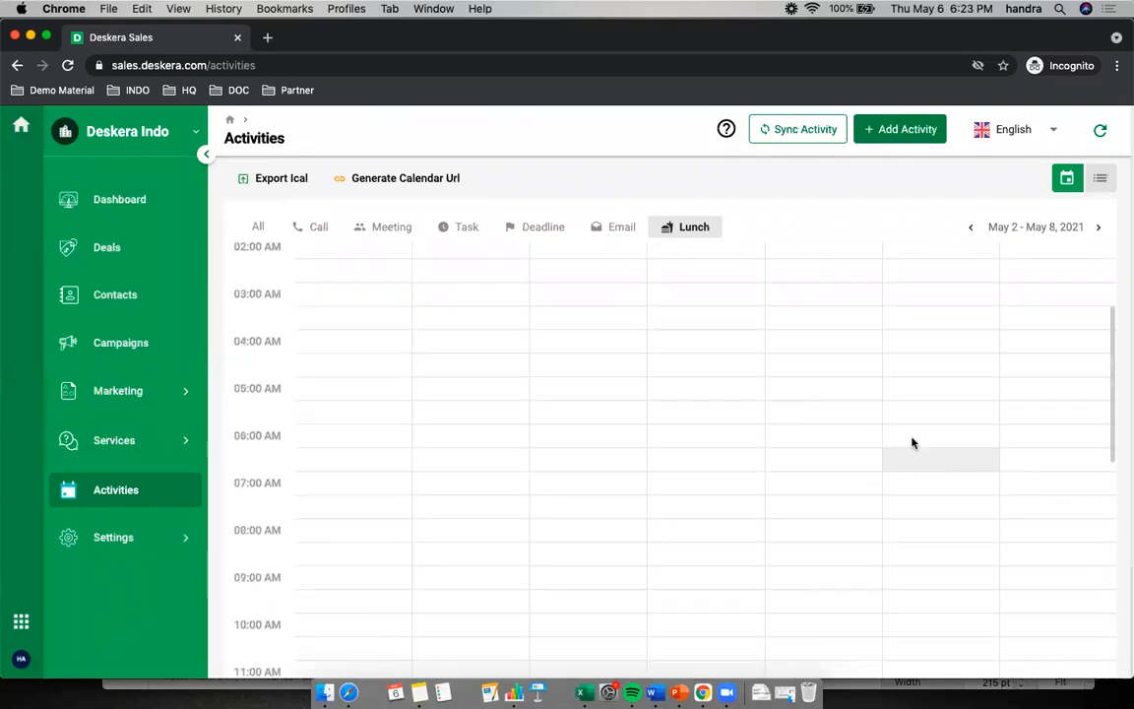
left_click(1102, 180)
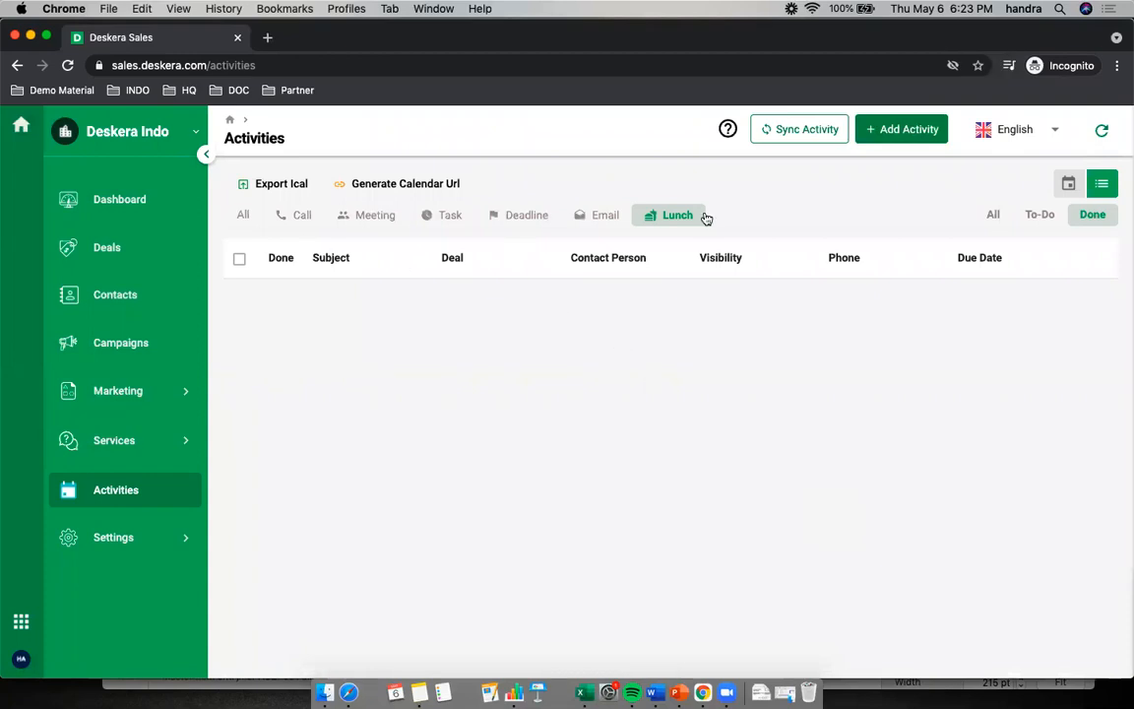
left_click(1068, 183)
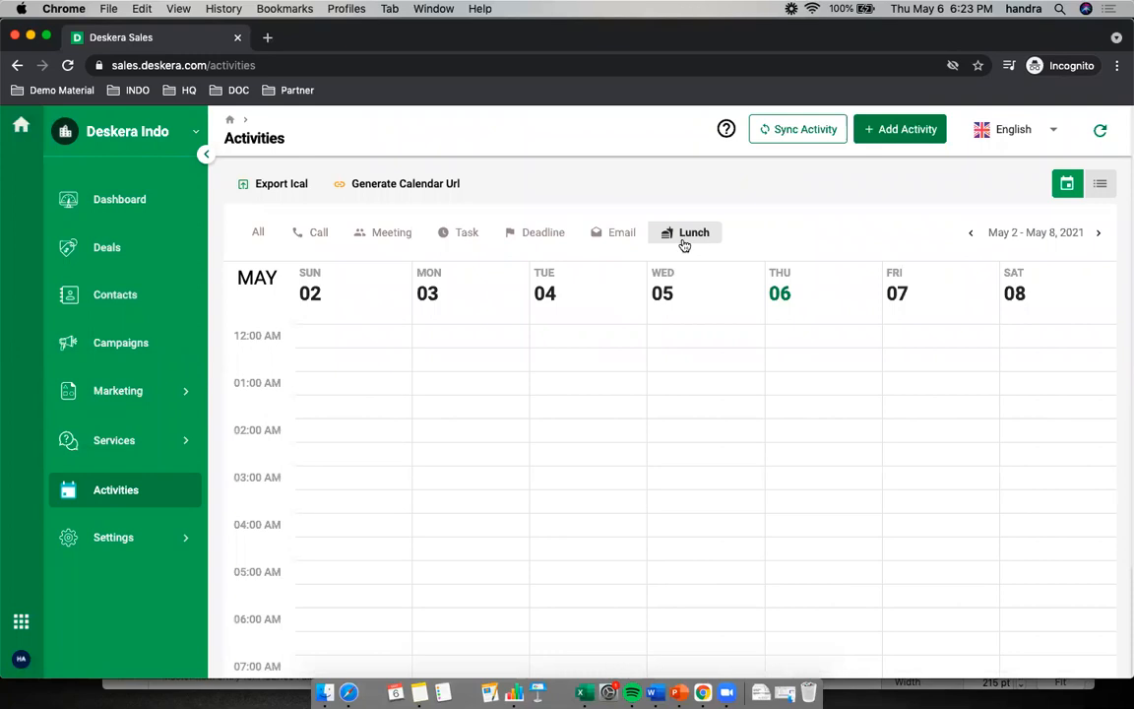
Show all activity types in the weekly calendar and locate the Follow up Prospek activity on Friday, May 7
left_click(260, 232)
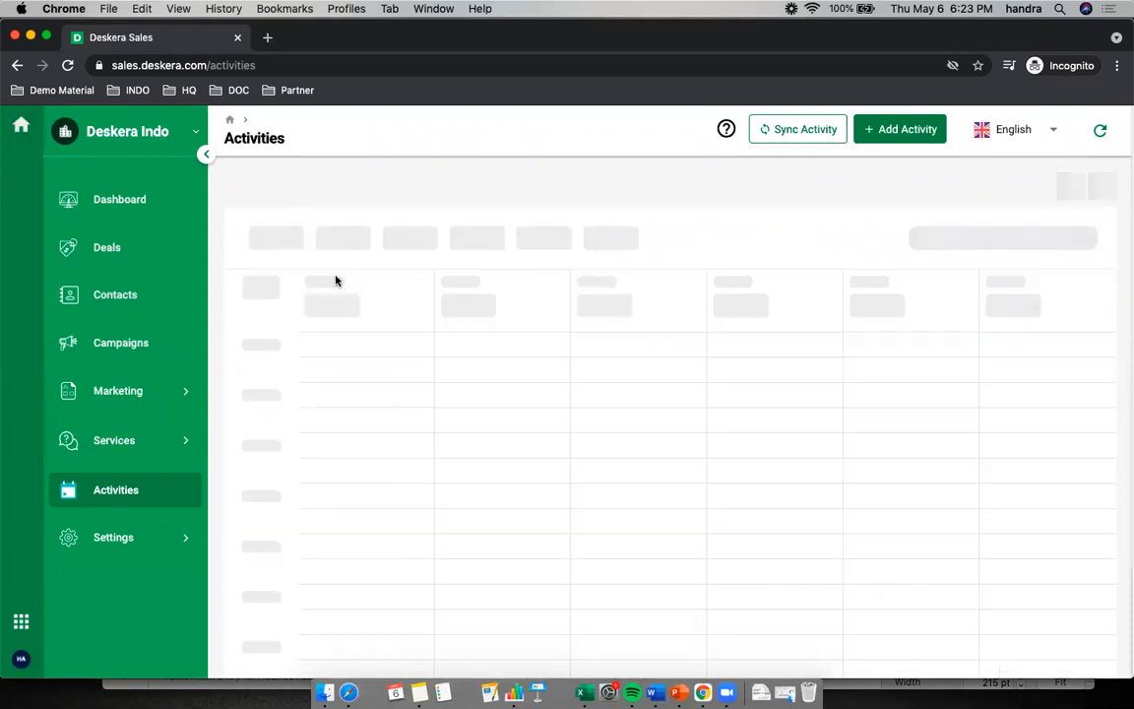
scroll(1038, 433, "down", 10)
scroll(1038, 439, "up", 1)
scroll(1037, 443, "up", 10)
scroll(1014, 522, "down", 1)
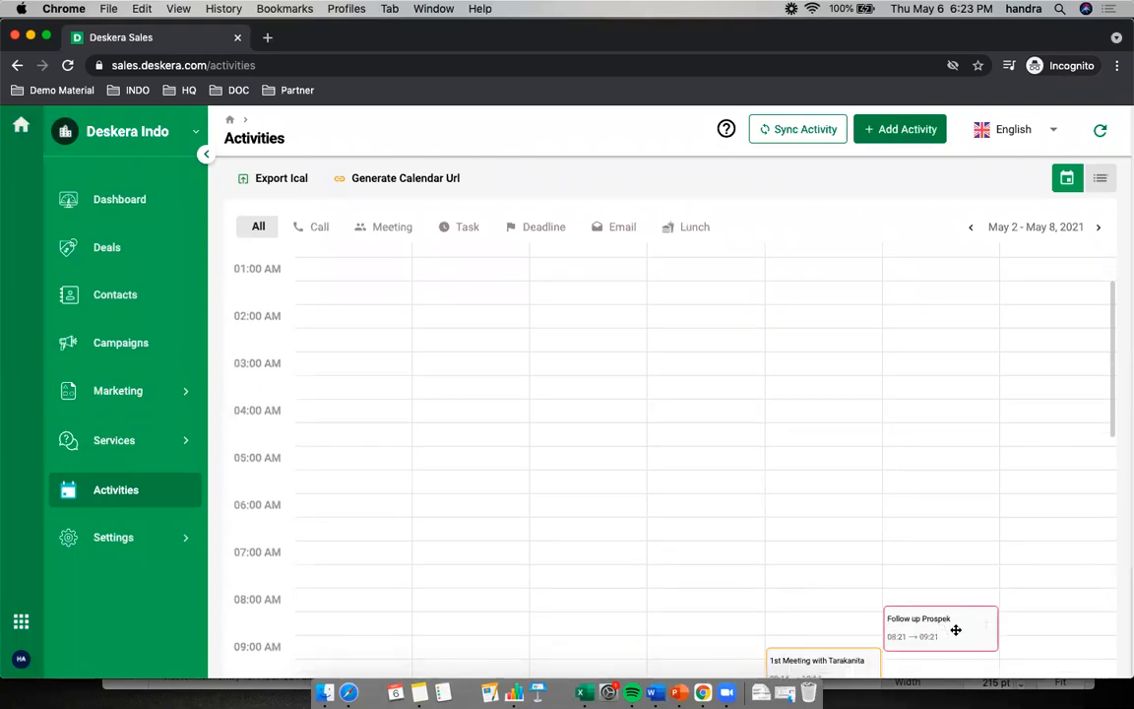
scroll(955, 621, "down", 1)
scroll(936, 600, "up", 3)
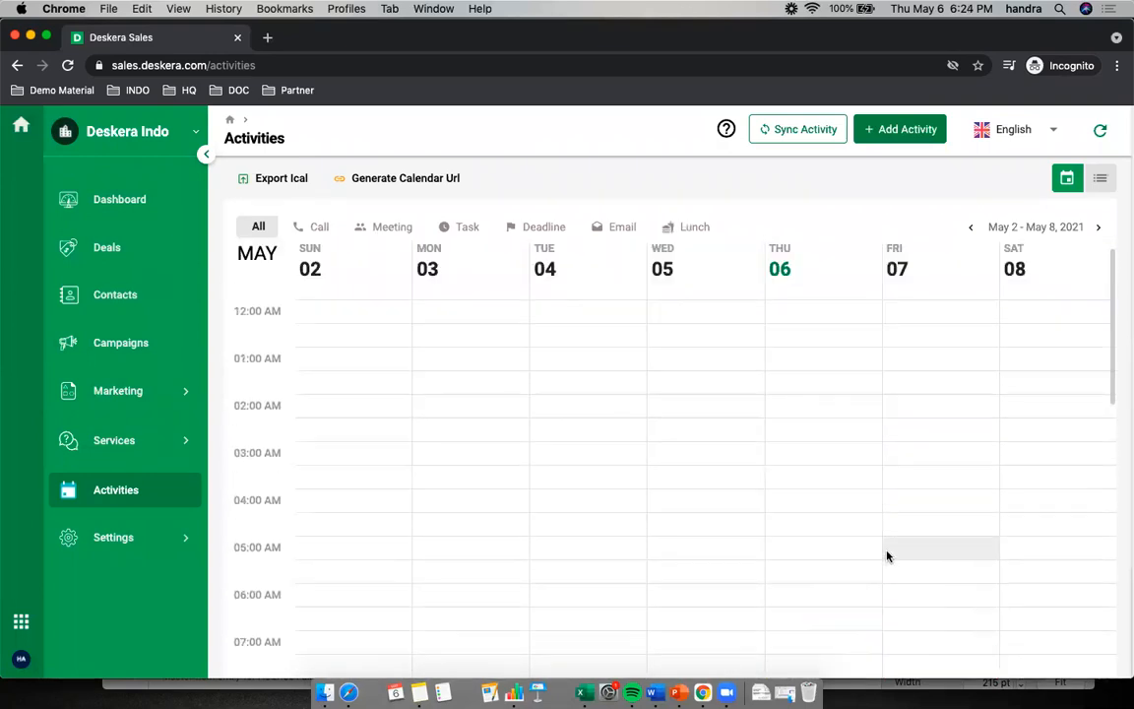
scroll(689, 199, "up", 2)
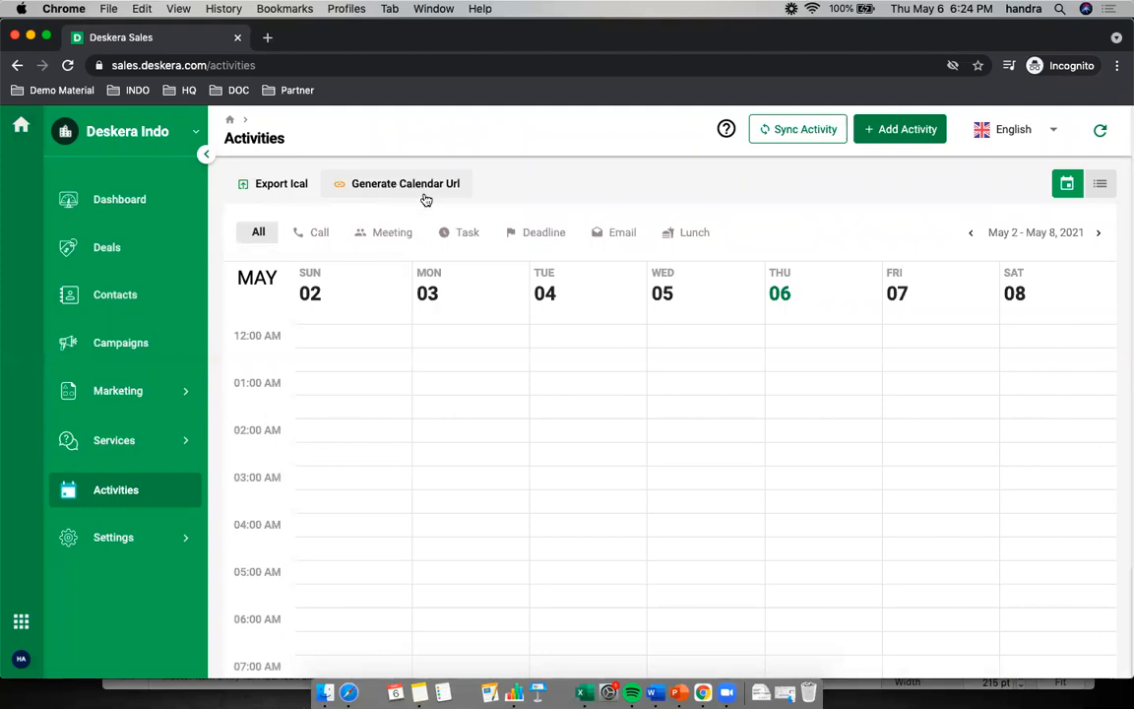
Export the activities as an iCal file and generate the calendar URL for sharing
left_click(280, 184)
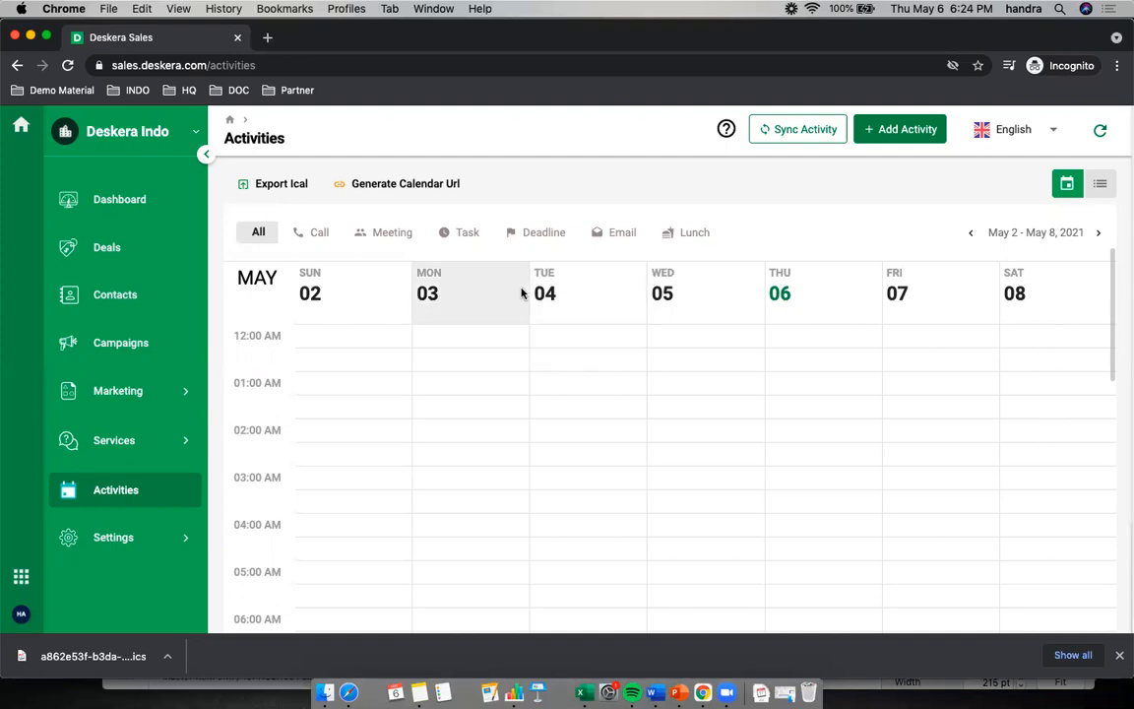
left_click(397, 189)
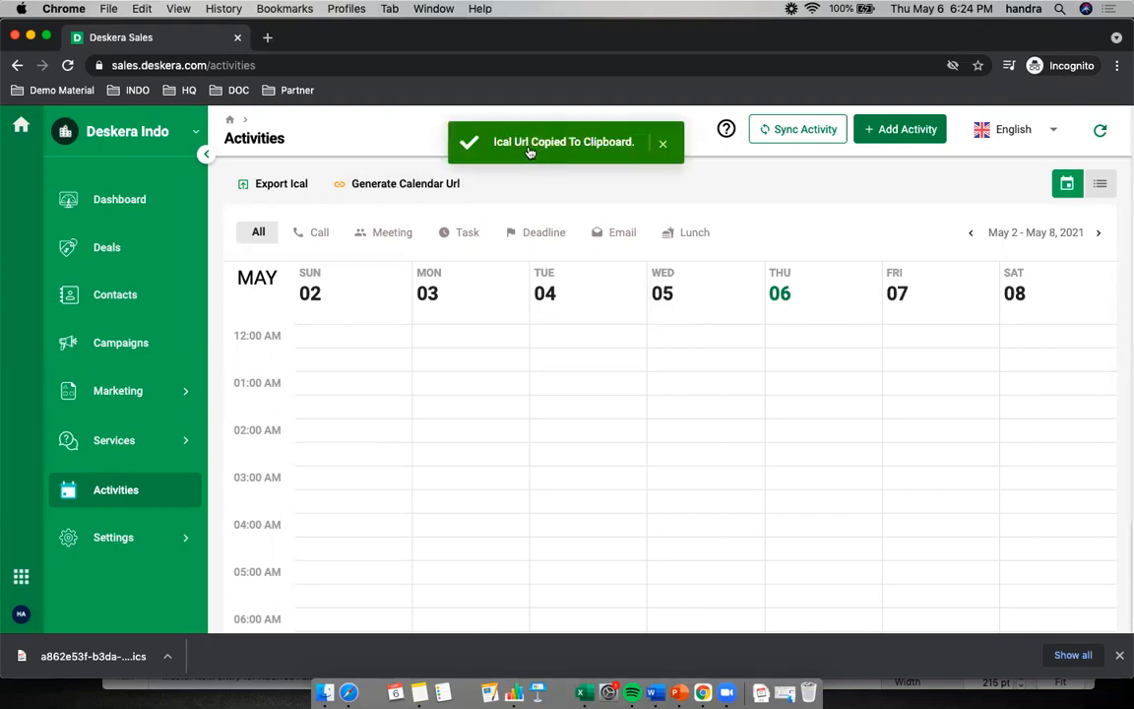
Switch to Google Calendar and add another calendar from the copied Deskera iCal URL
key("super+grave")
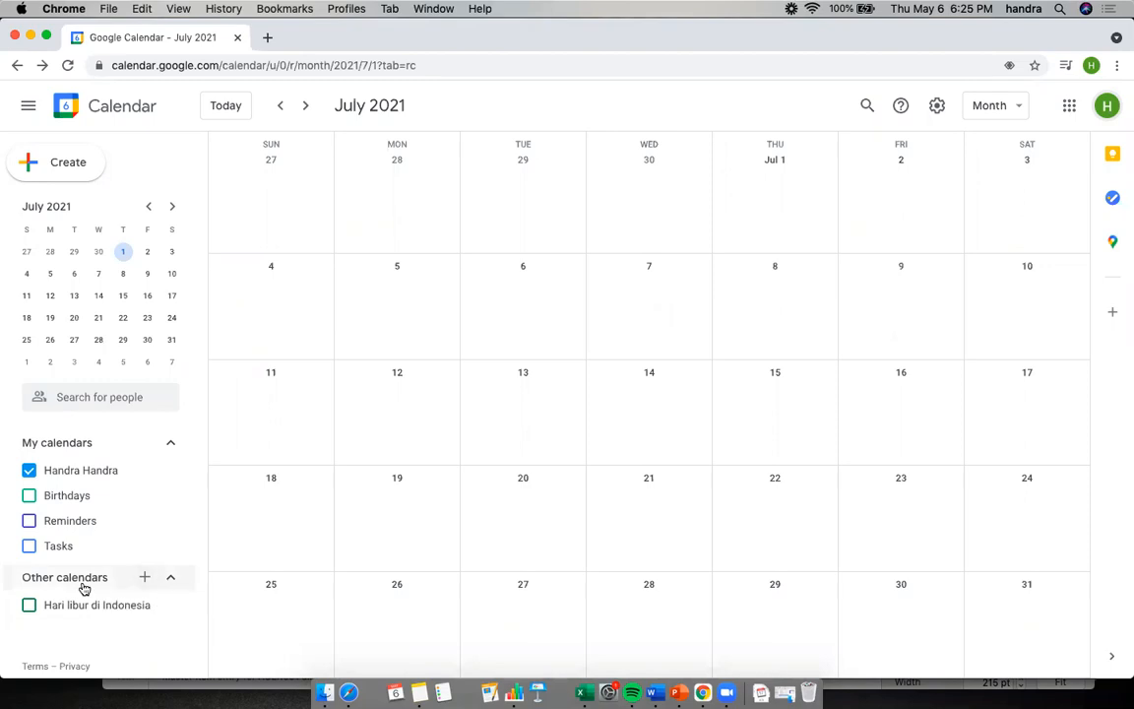
left_click(145, 577)
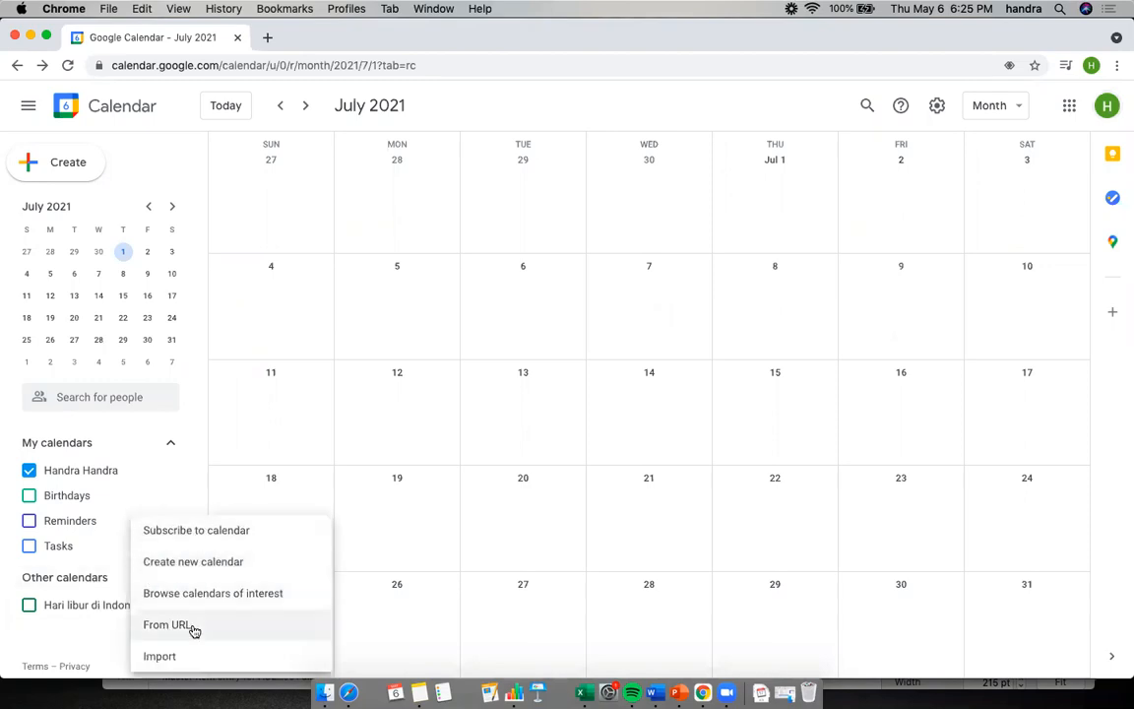
left_click(178, 627)
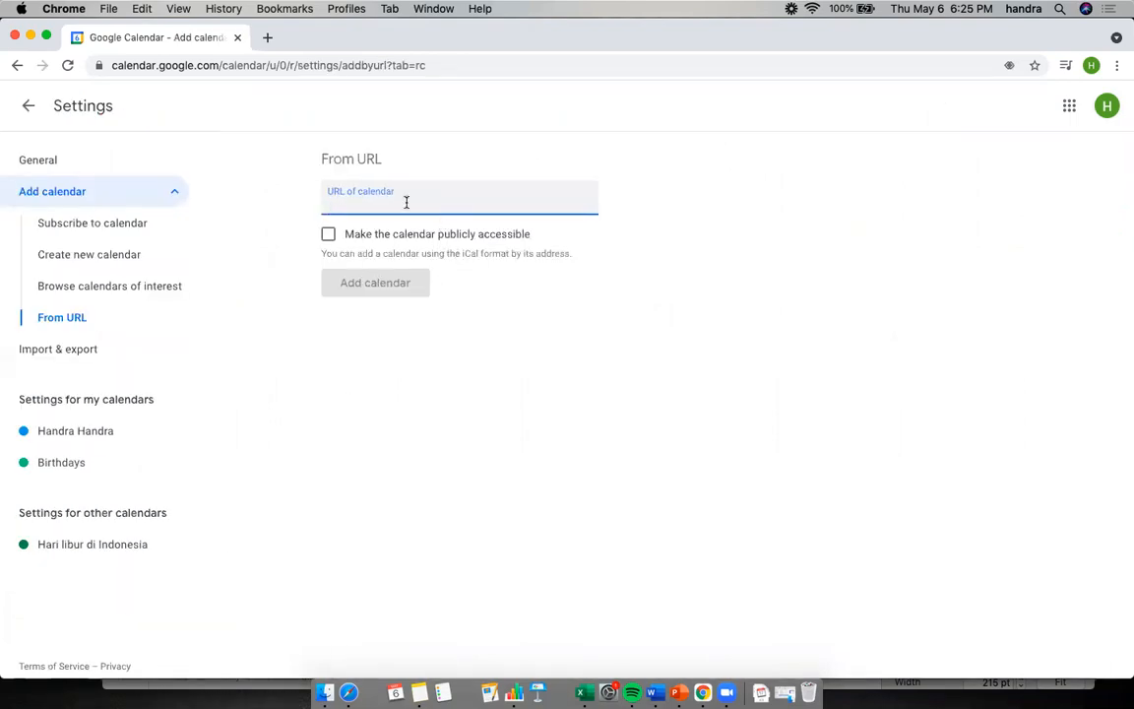
key("super+v")
key("super+a")
key("BackSpace")
right_click(407, 203)
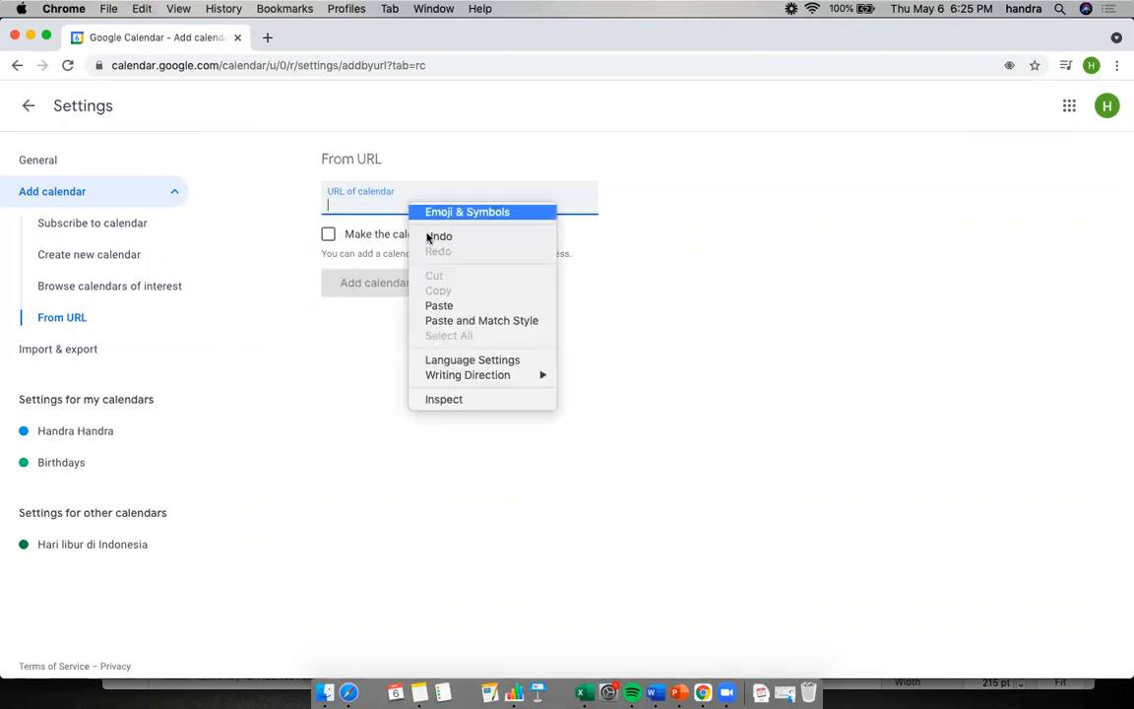
left_click(453, 307)
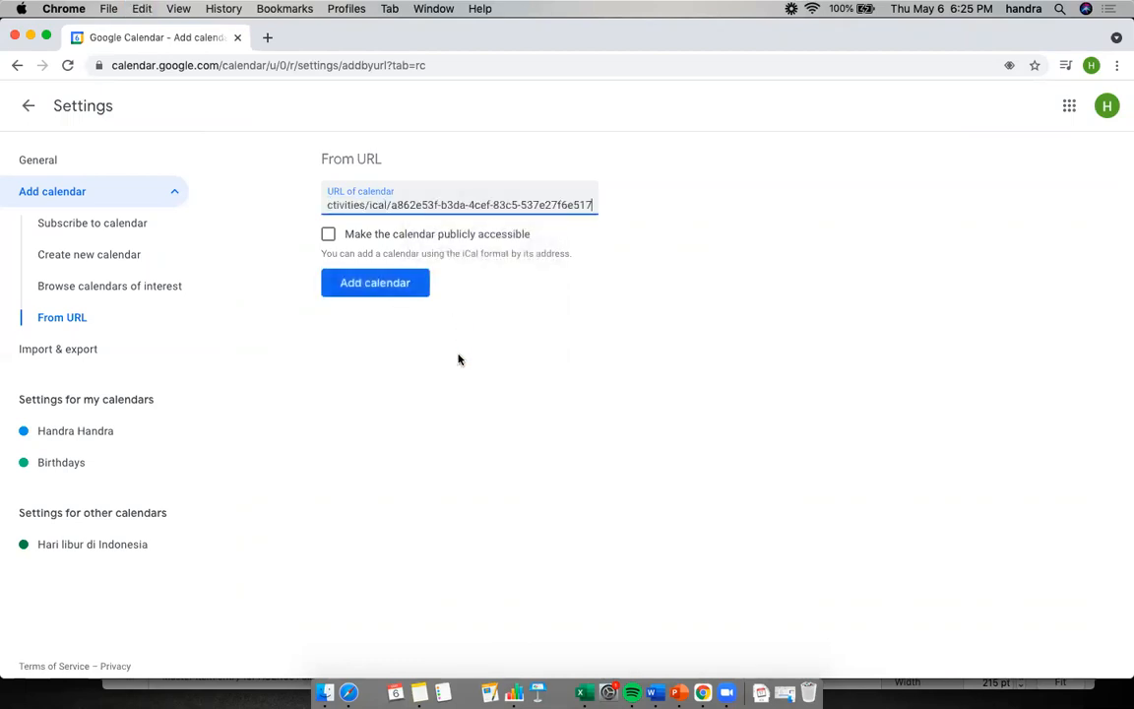
left_click(389, 288)
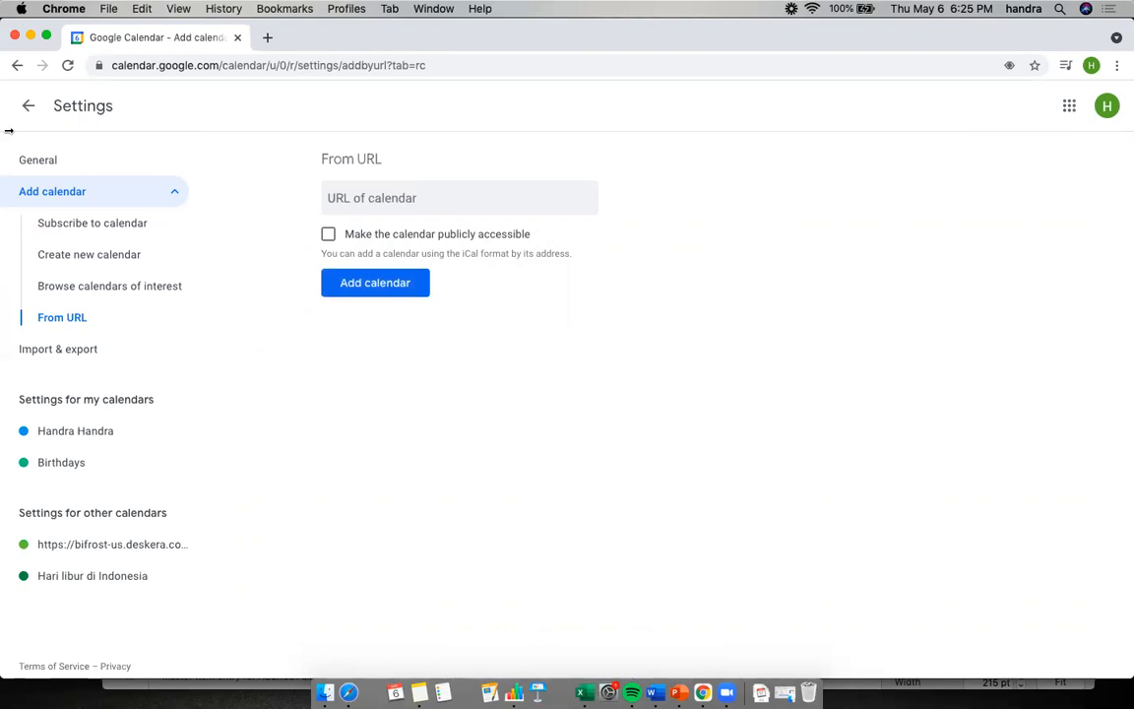
Return to the month view and display May 2021
left_click(29, 105)
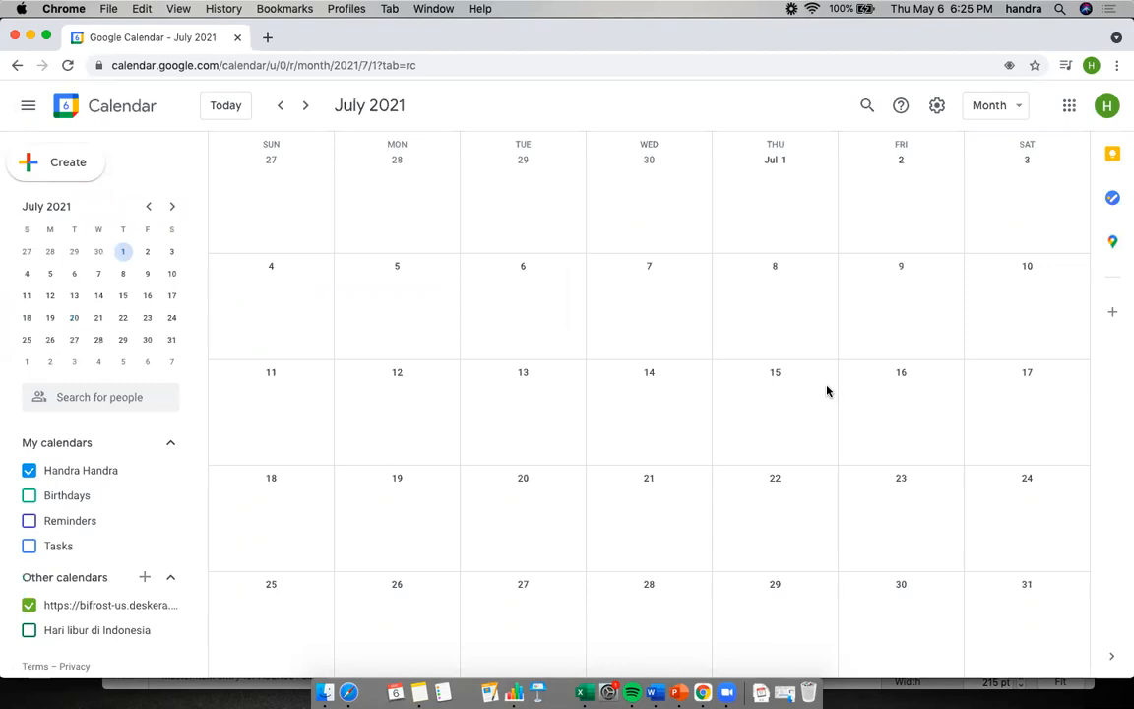
left_click(281, 107)
left_click(281, 106)
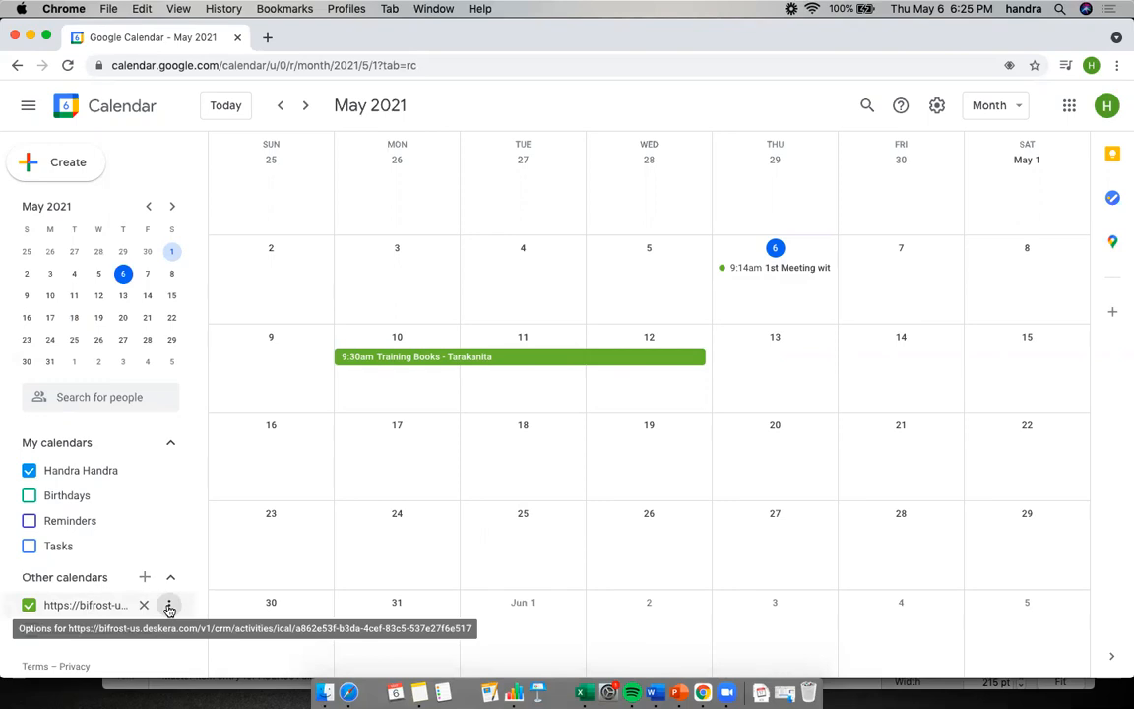
Rename the calendar added from the URL as Deskera CRM and hide the personal calendar in the month view
left_click(168, 605)
left_click(213, 540)
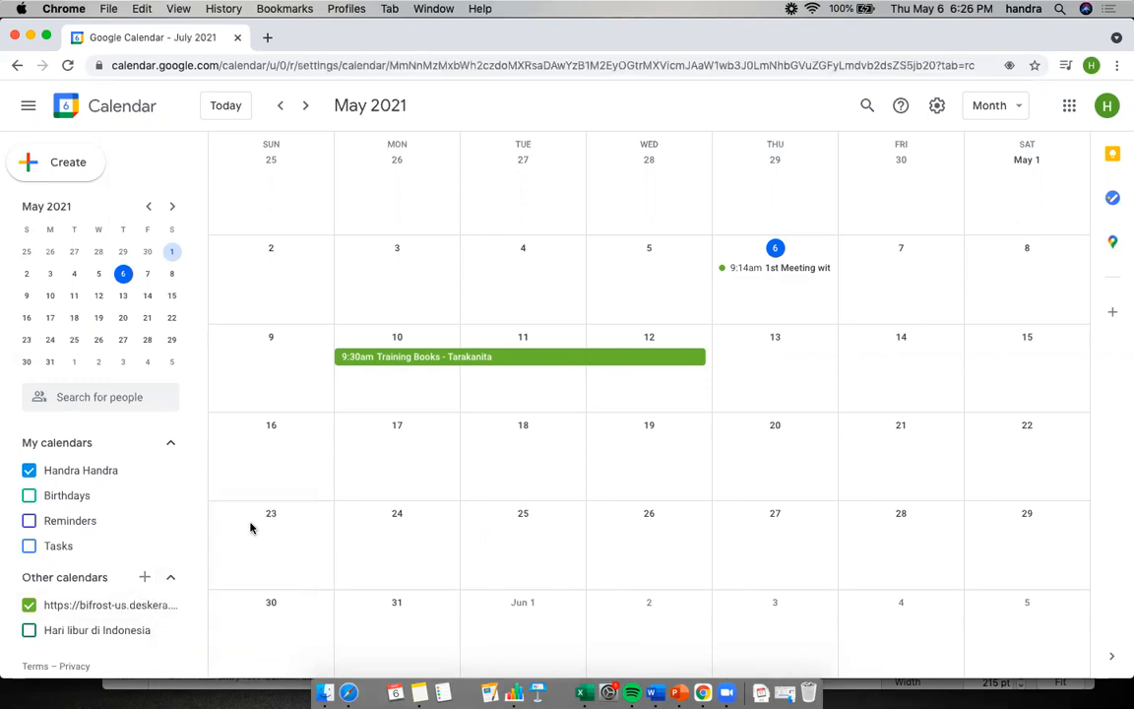
triple_click(358, 200)
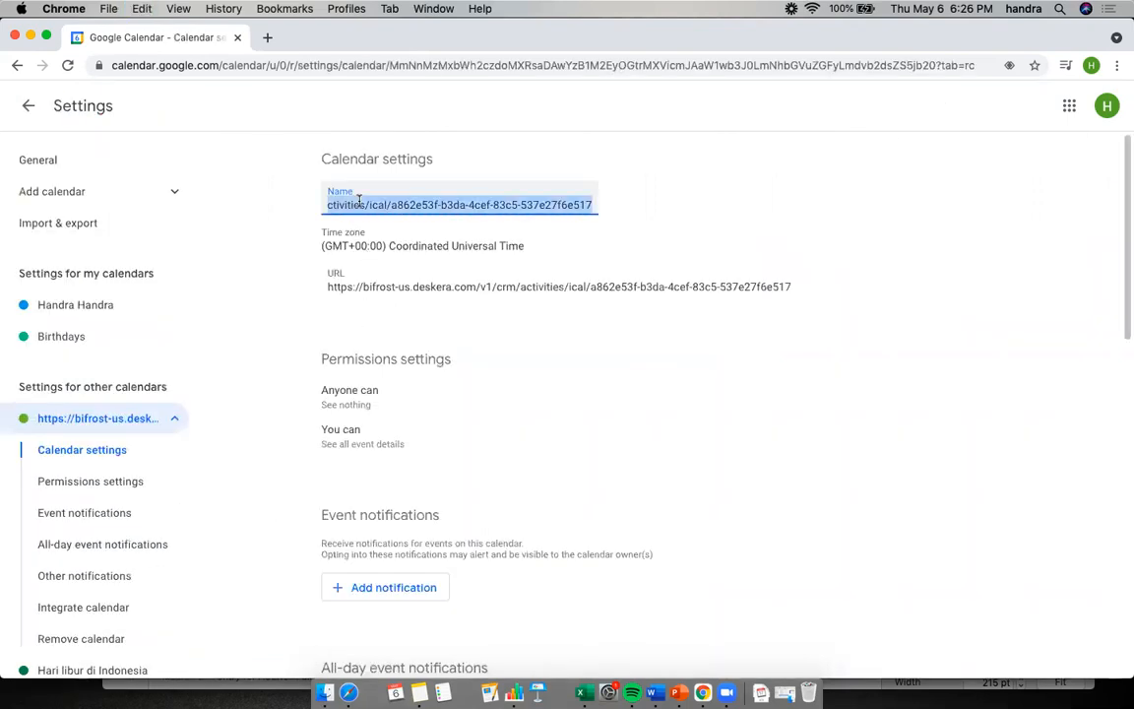
type("Deskera CRM")
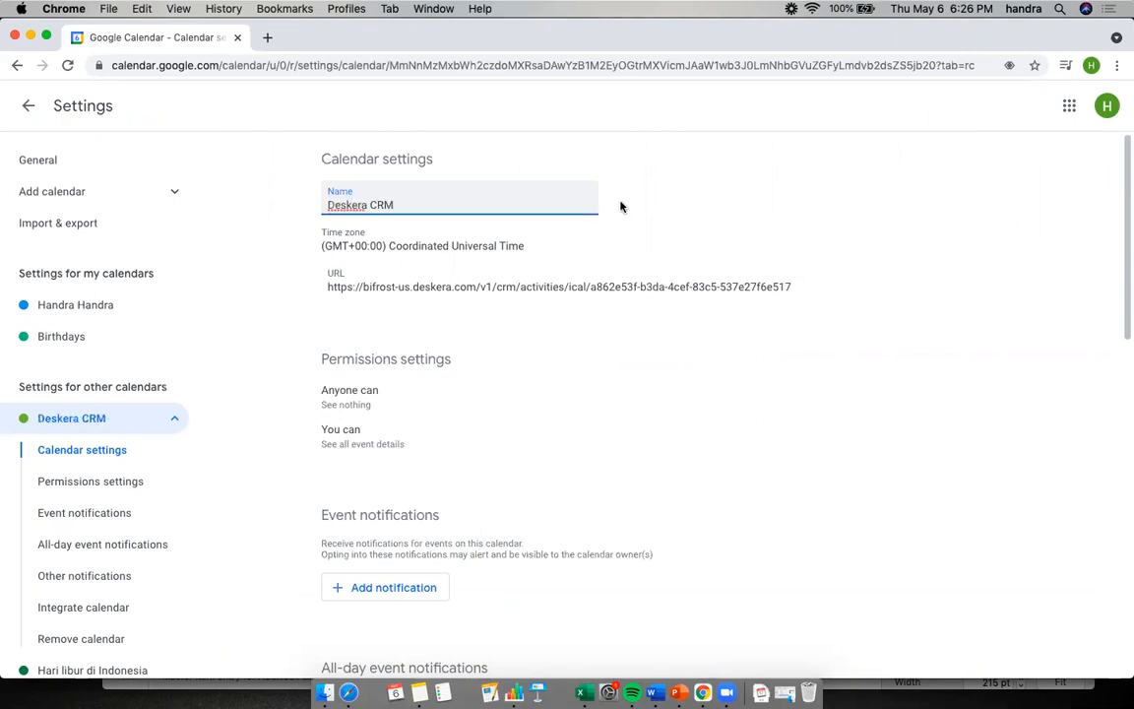
left_click(707, 185)
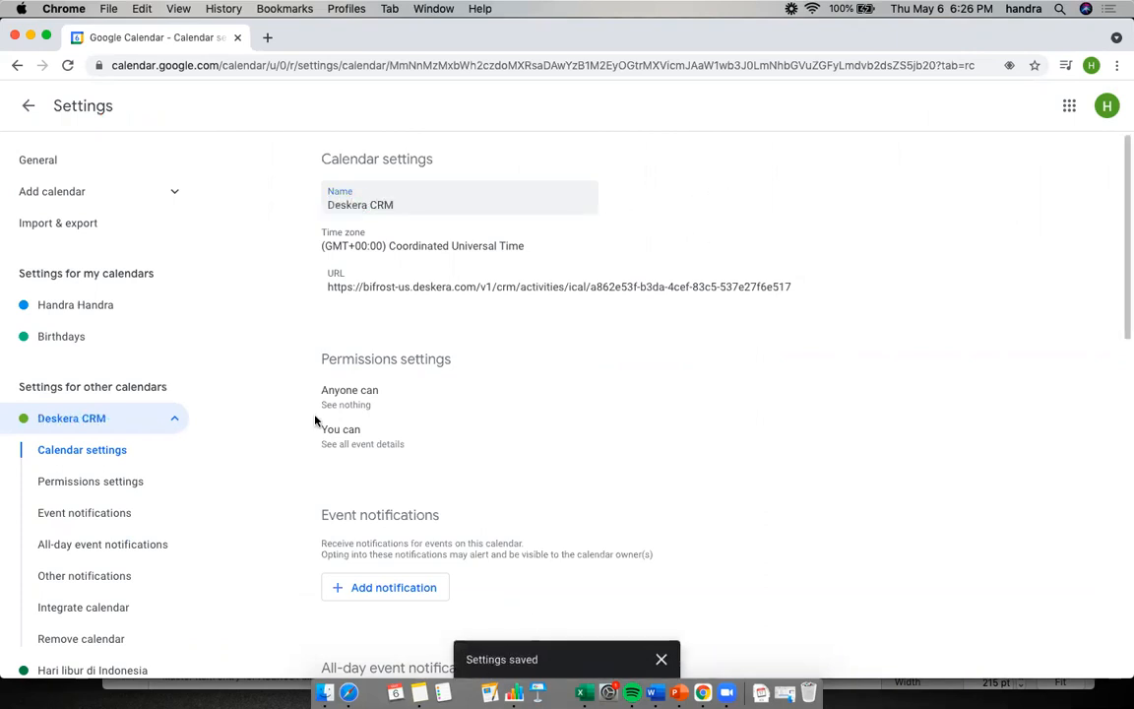
left_click(29, 106)
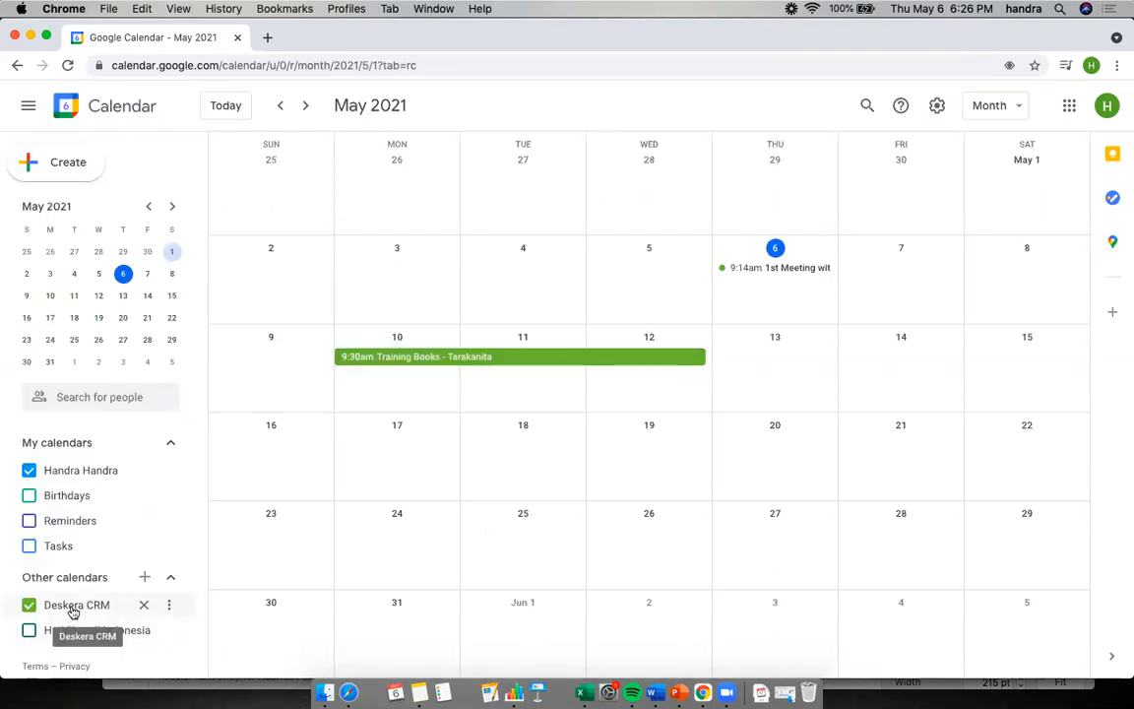
left_click(28, 471)
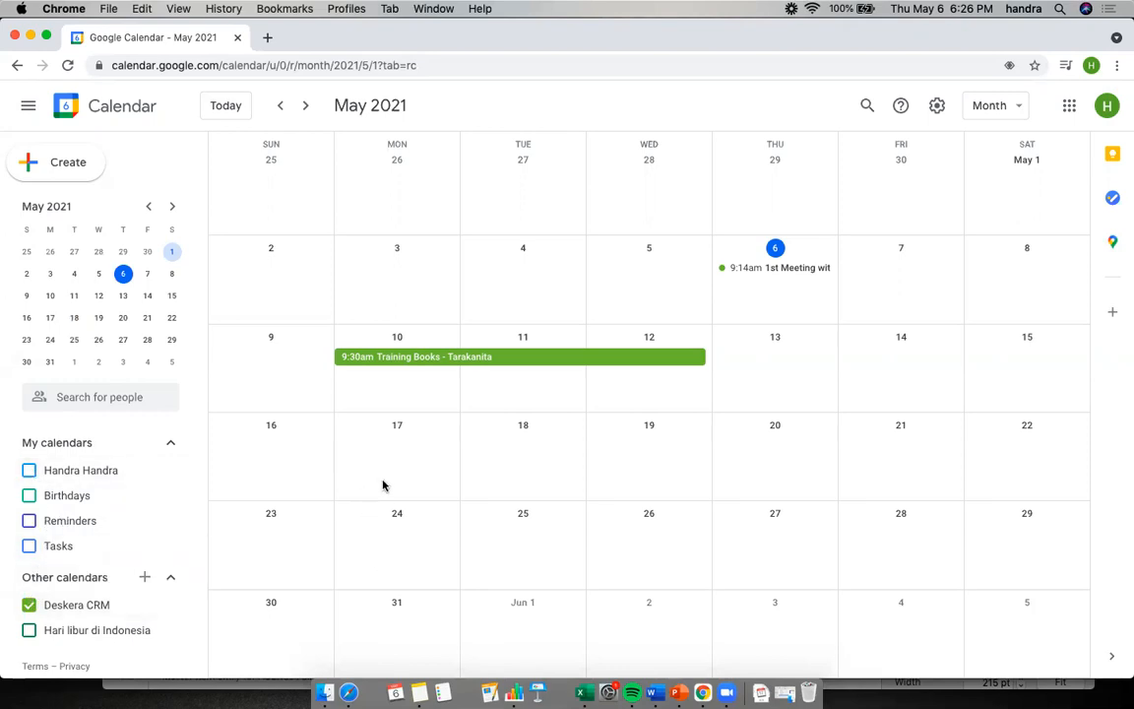
Switch between Deskera Sales and Google Calendar to compare the scheduled activities in both
key("super+grave")
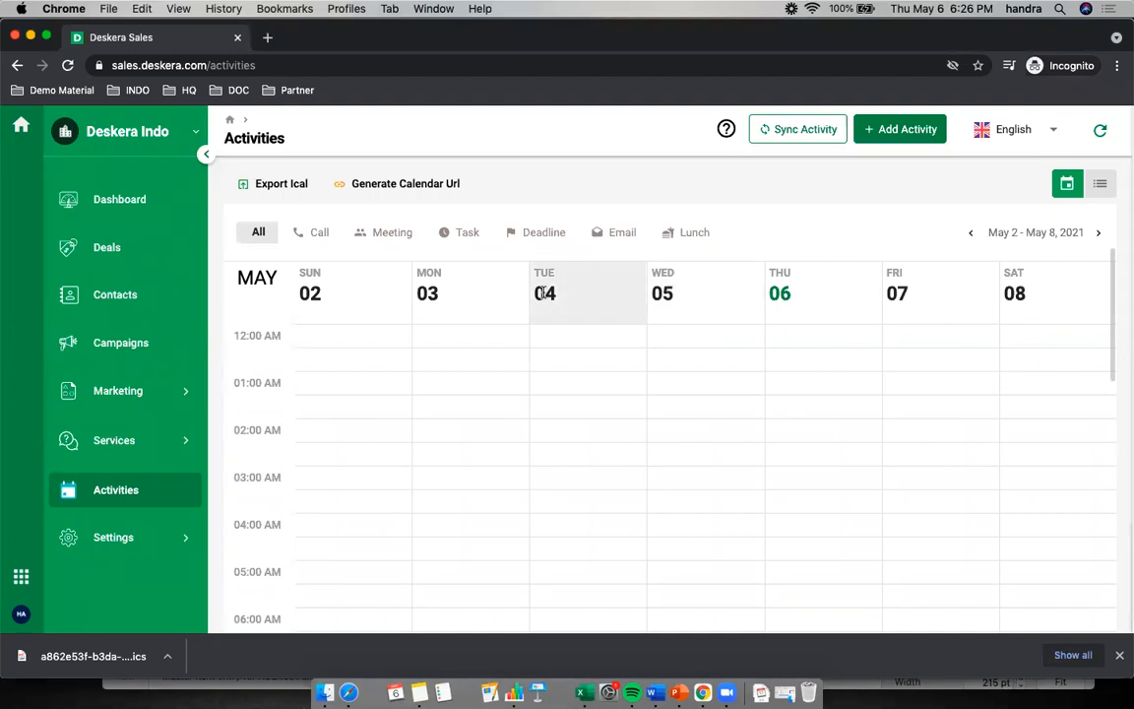
scroll(732, 494, "down", 2)
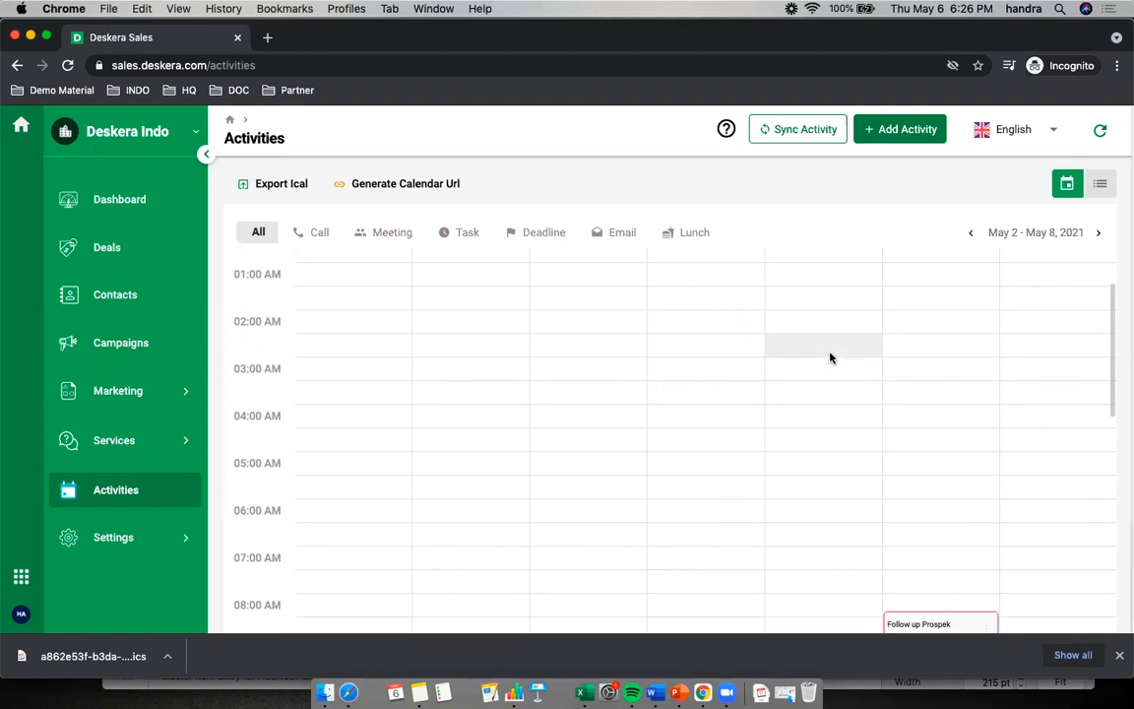
key("super+grave")
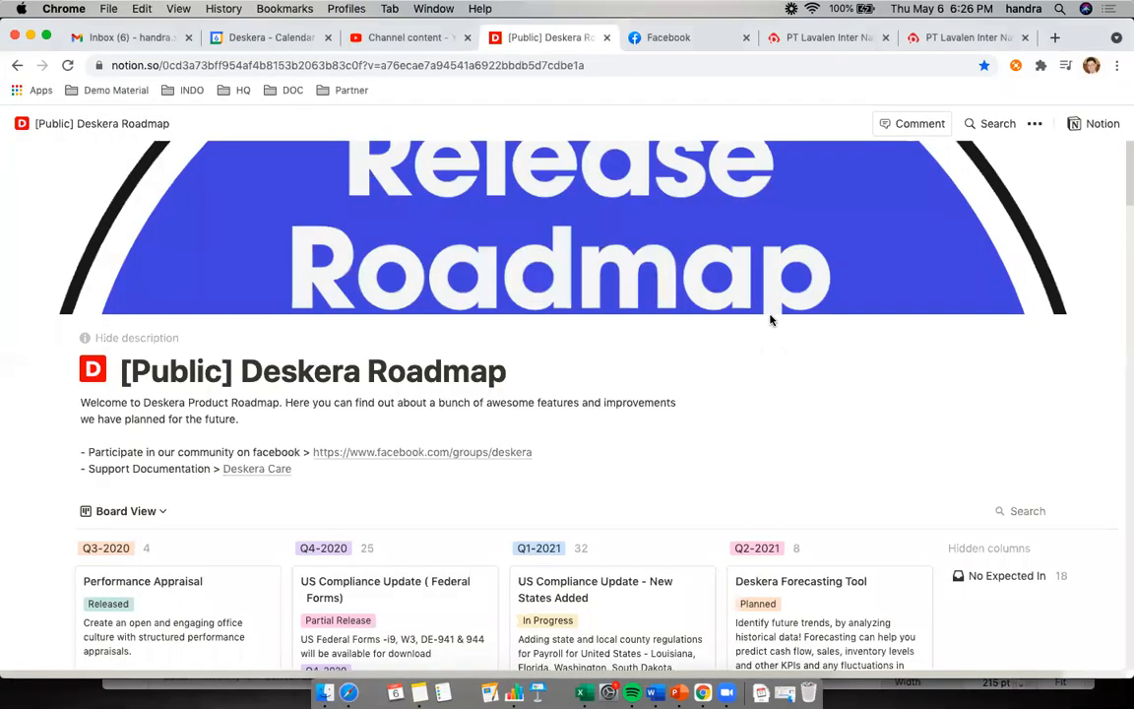
key("super+grave")
key("super+grave")
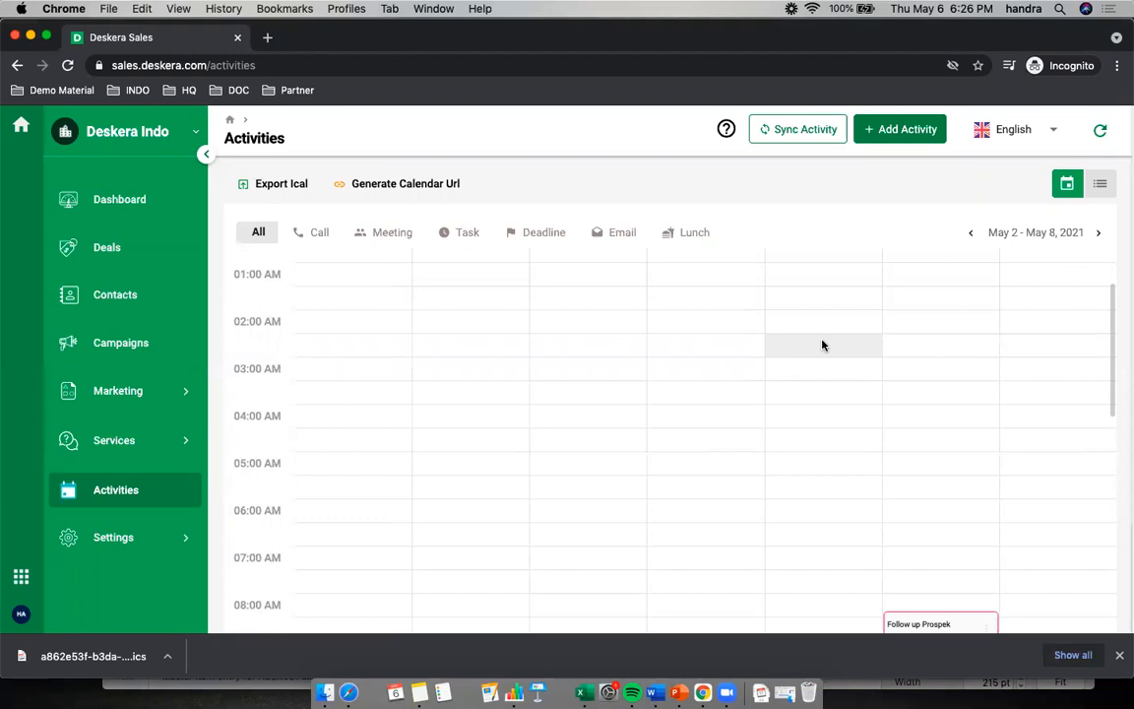
key("super+grave")
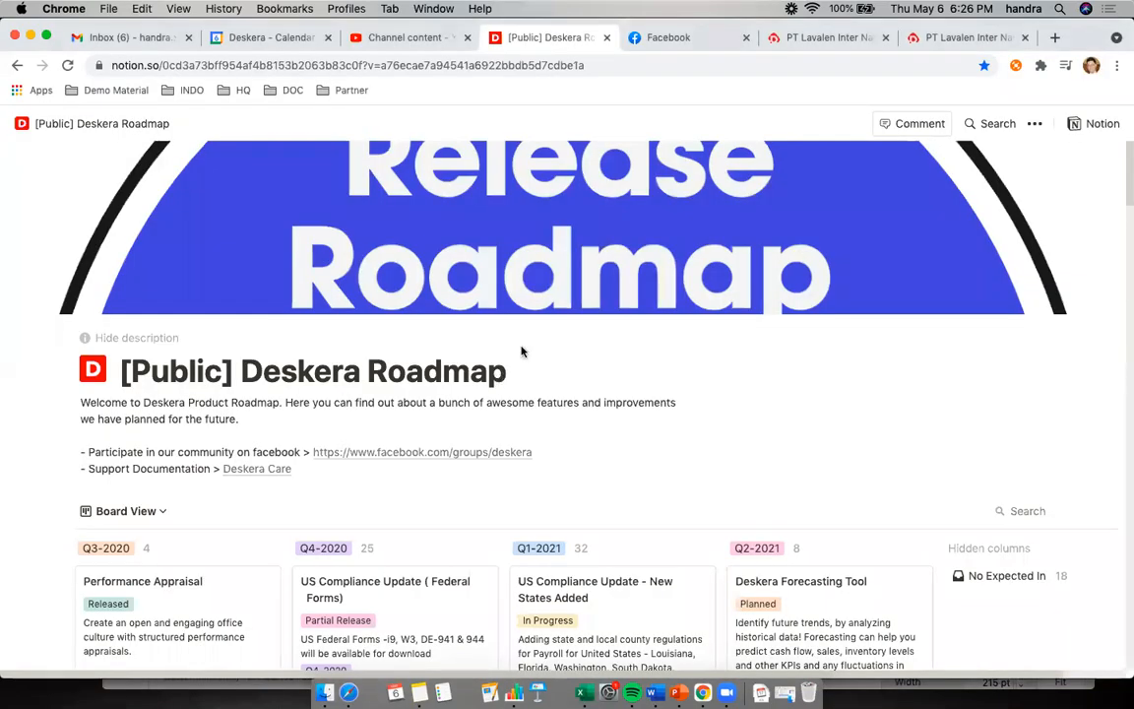
key("super+grave")
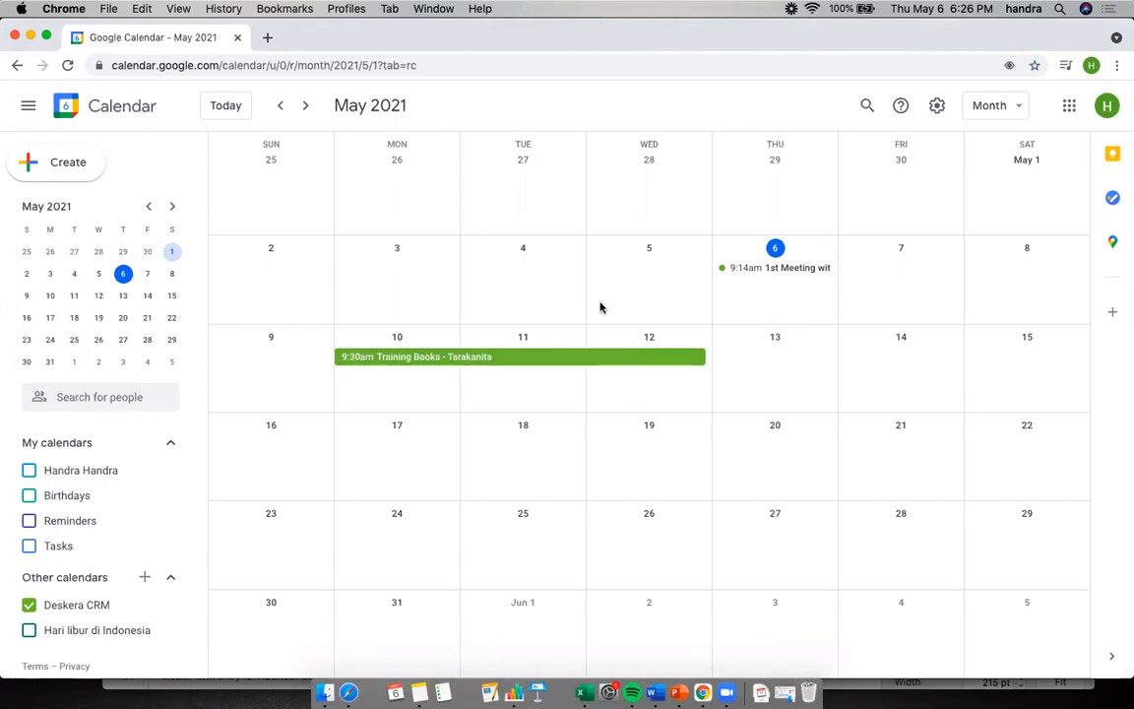
key("super+grave")
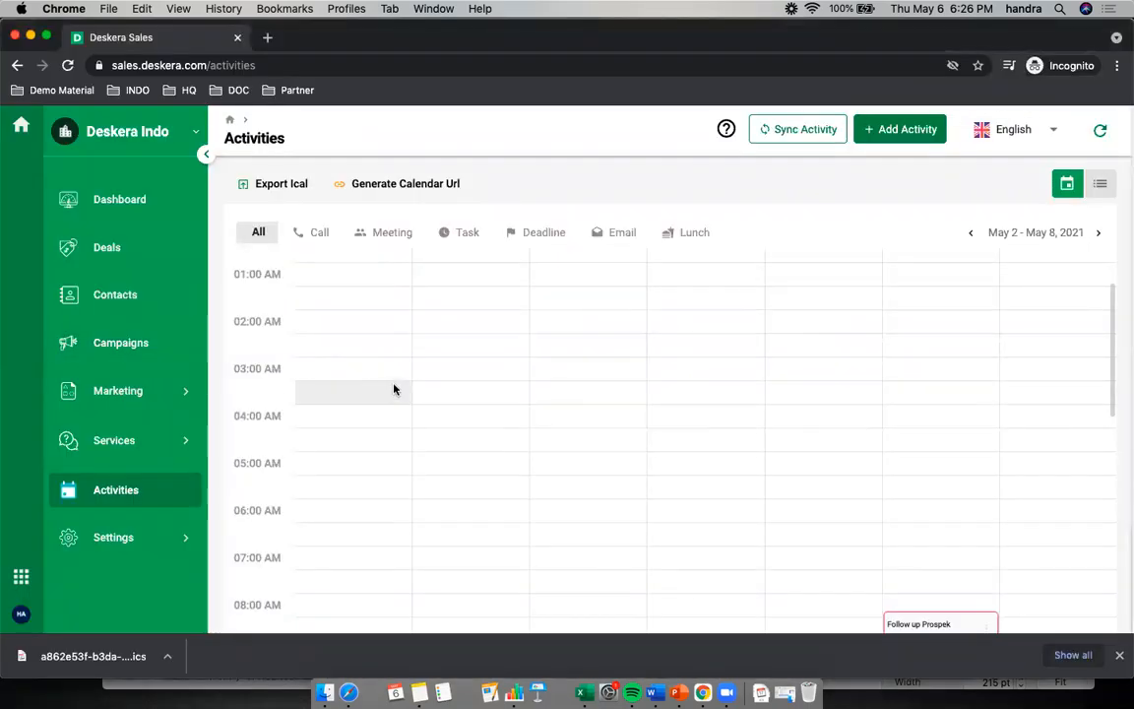